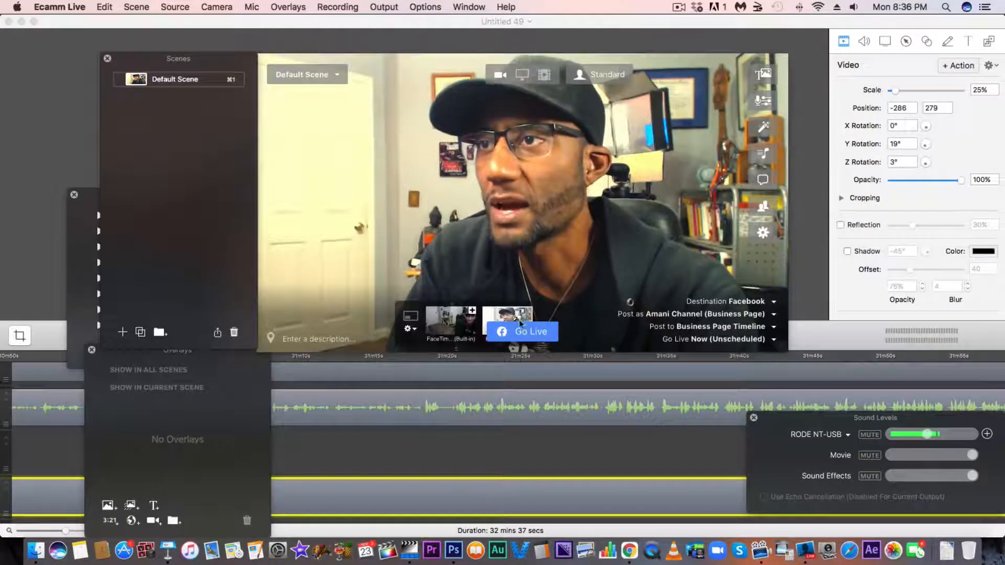
Try the FaceTime and Canon EOS 7D cameras as the scene's live source, returning to the third camera each time.
{"action": "left_click", "coordinate": [462, 321]}
{"action": "left_click", "coordinate": [516, 316]}
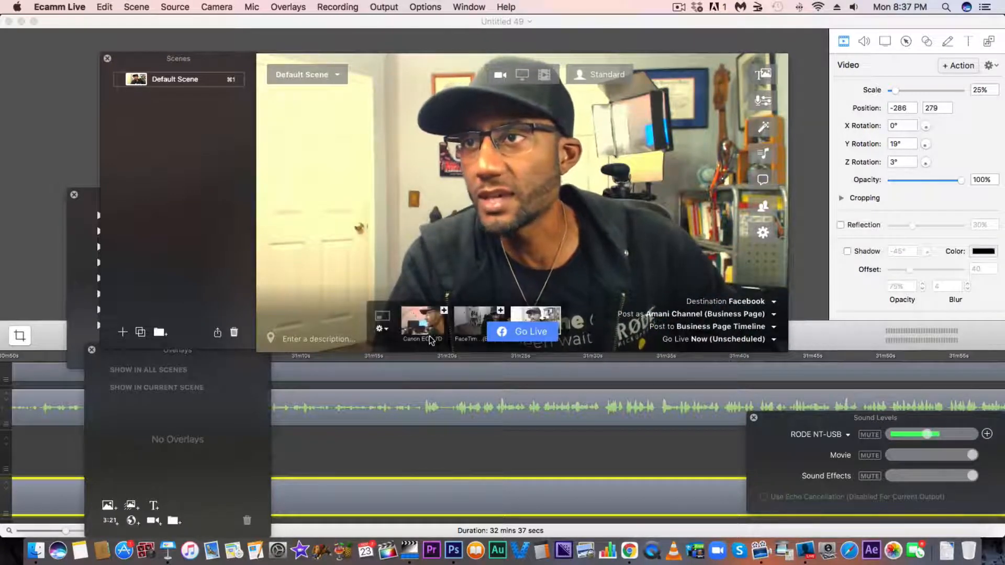
{"action": "left_click", "coordinate": [428, 329]}
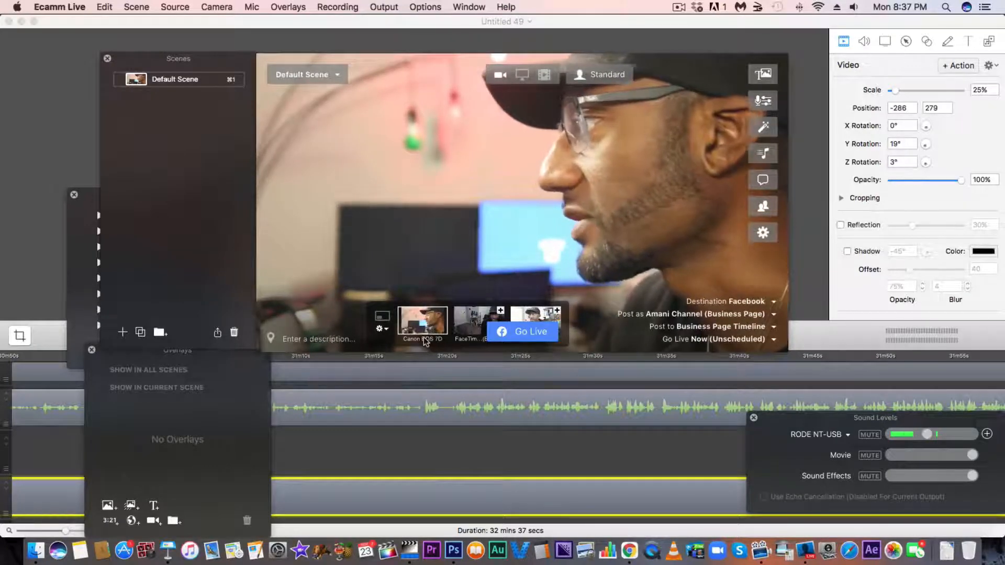
{"action": "left_click", "coordinate": [534, 313]}
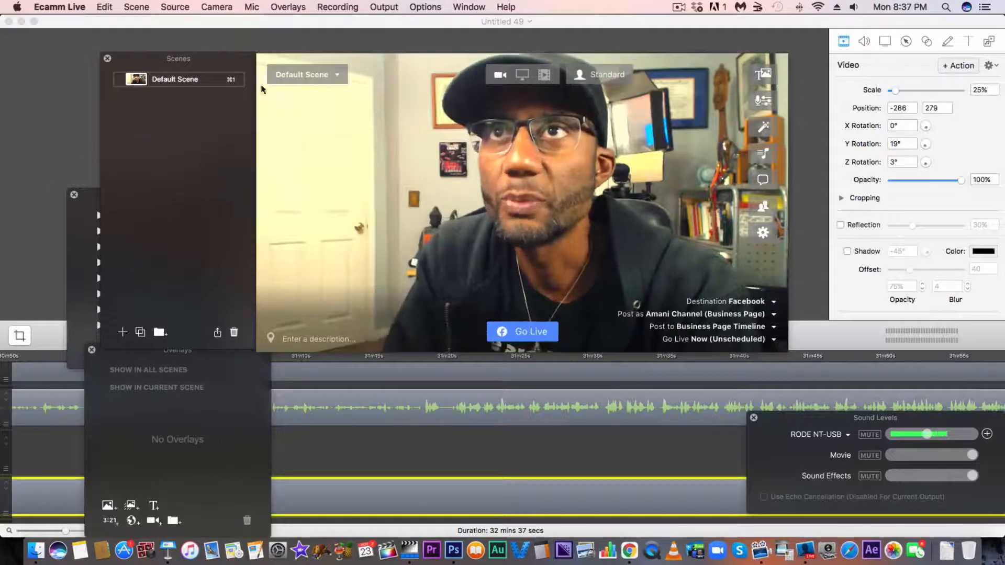
Close the Scenes window and show it again.
{"action": "left_click", "coordinate": [107, 58]}
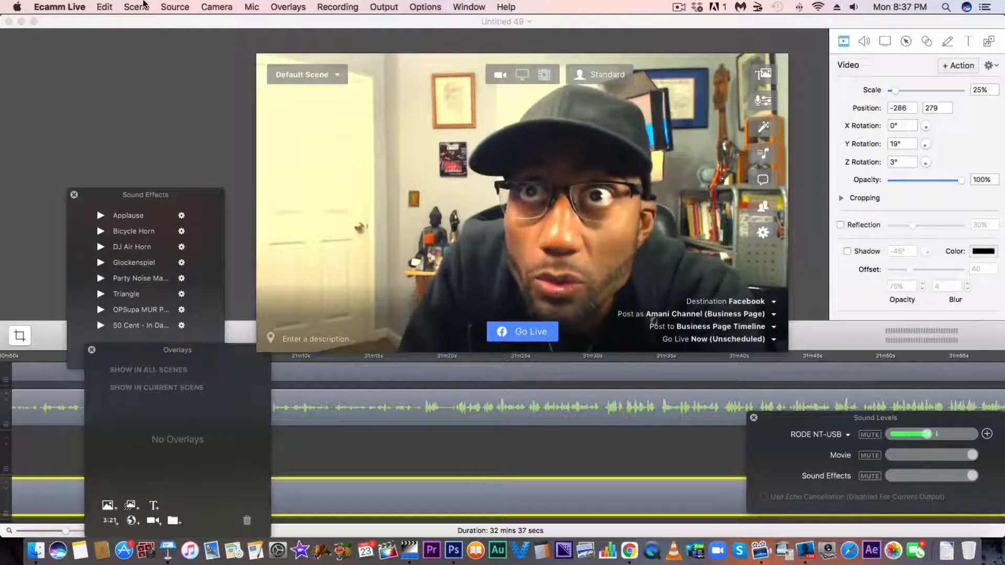
{"action": "left_click", "coordinate": [138, 7]}
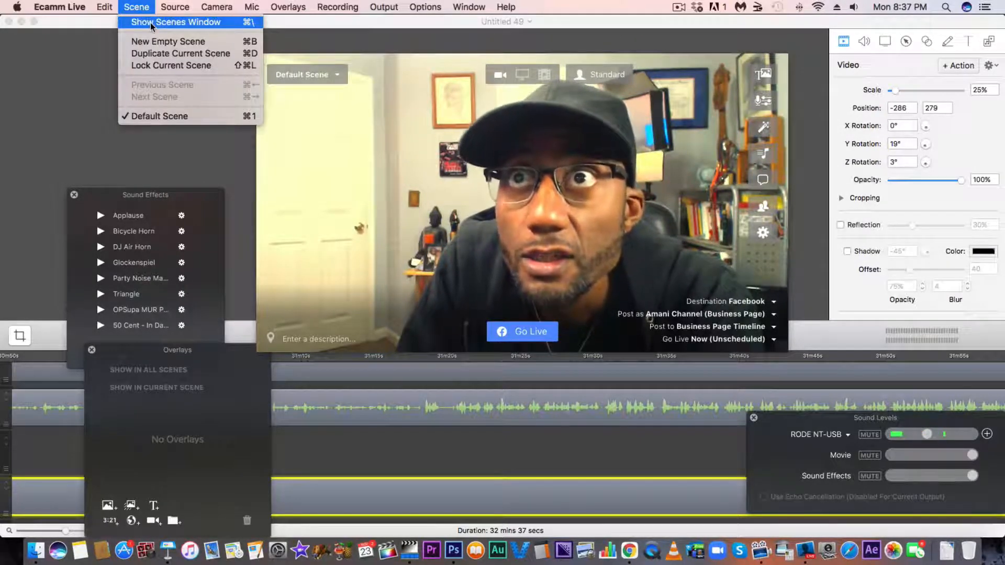
{"action": "left_click", "coordinate": [149, 23]}
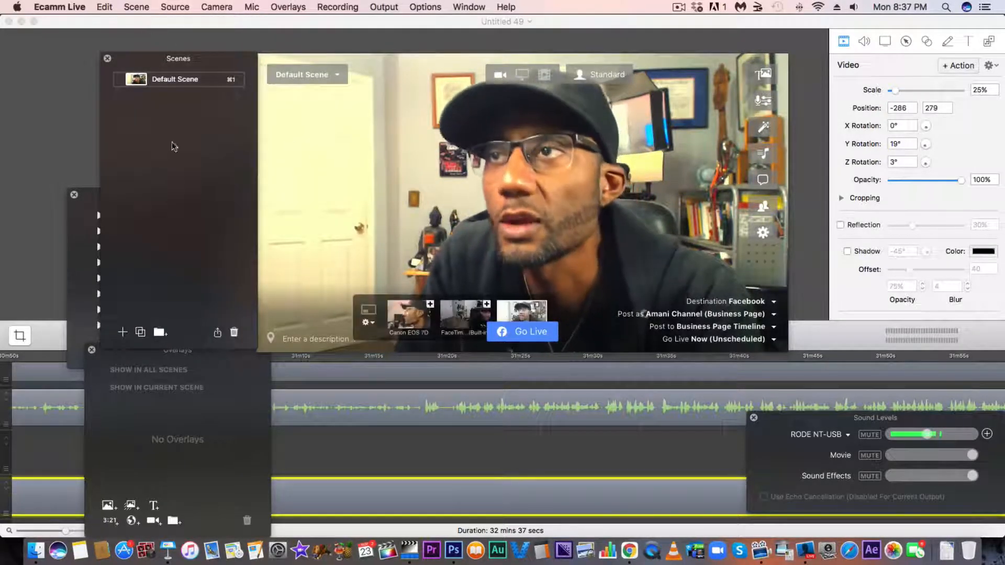
Delete the Default Scene and choose the third camera as the video source for the fresh scene.
{"action": "left_click", "coordinate": [233, 333]}
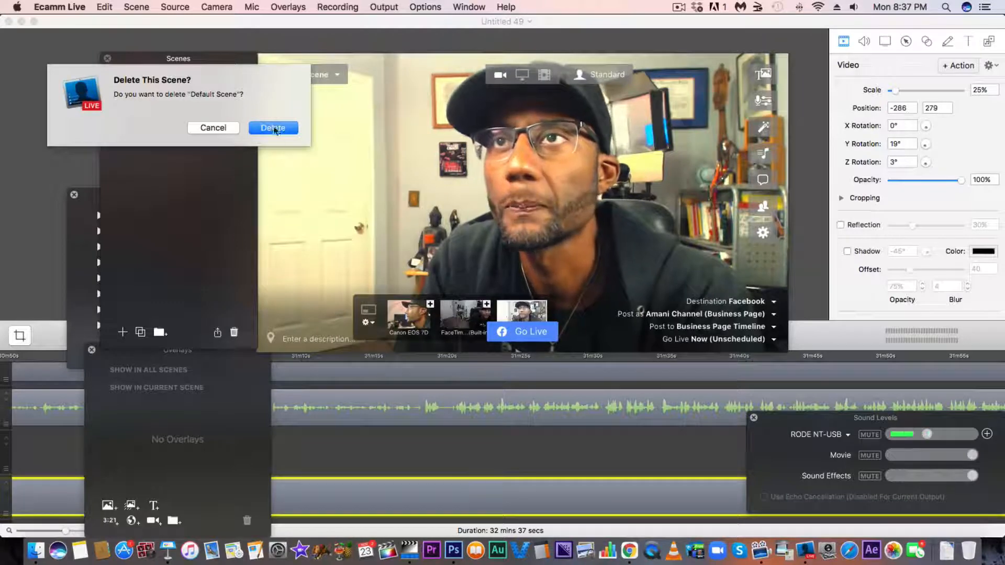
{"action": "left_click", "coordinate": [281, 128]}
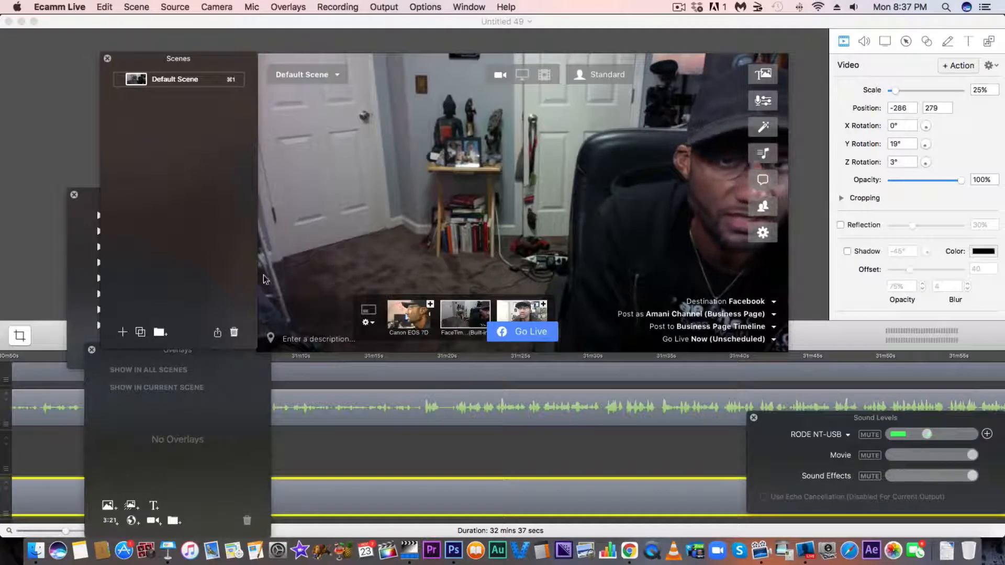
{"action": "left_click", "coordinate": [522, 319]}
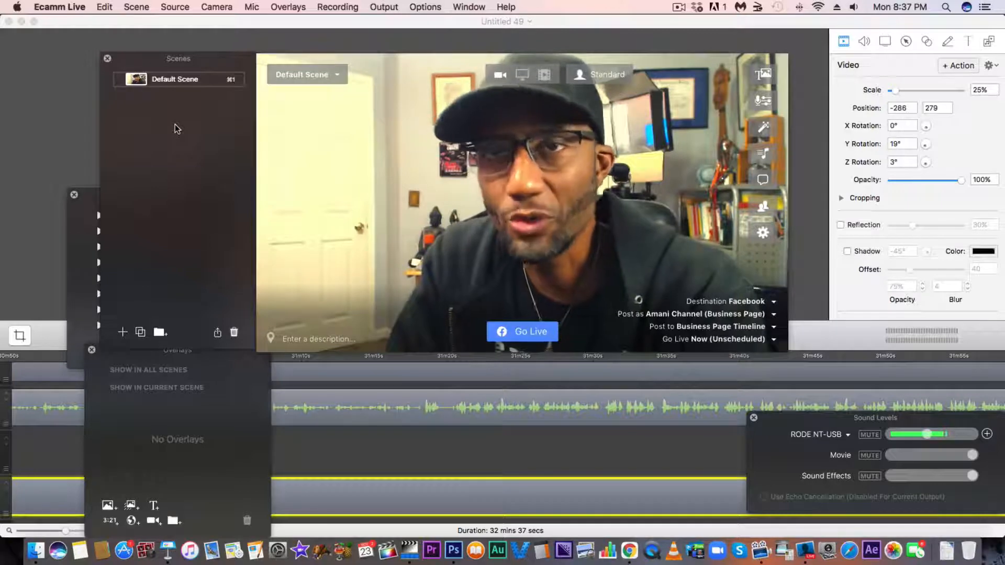
Try the Canon EOS 7D camera and the VF_LOGO_REVEAL_1_FINAL.mp4 video as sources, returning to the third camera.
{"action": "left_click", "coordinate": [414, 314]}
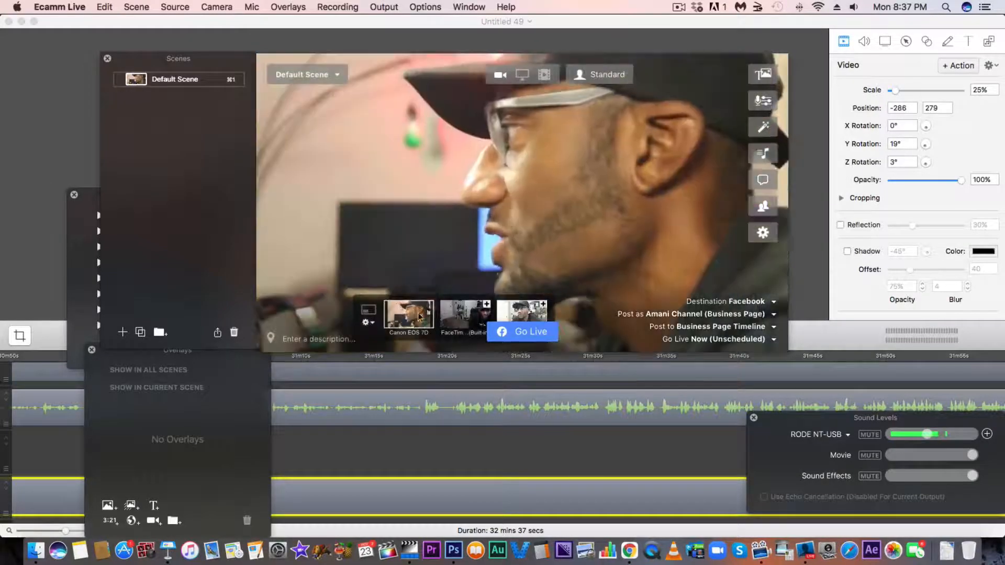
{"action": "left_click", "coordinate": [526, 315]}
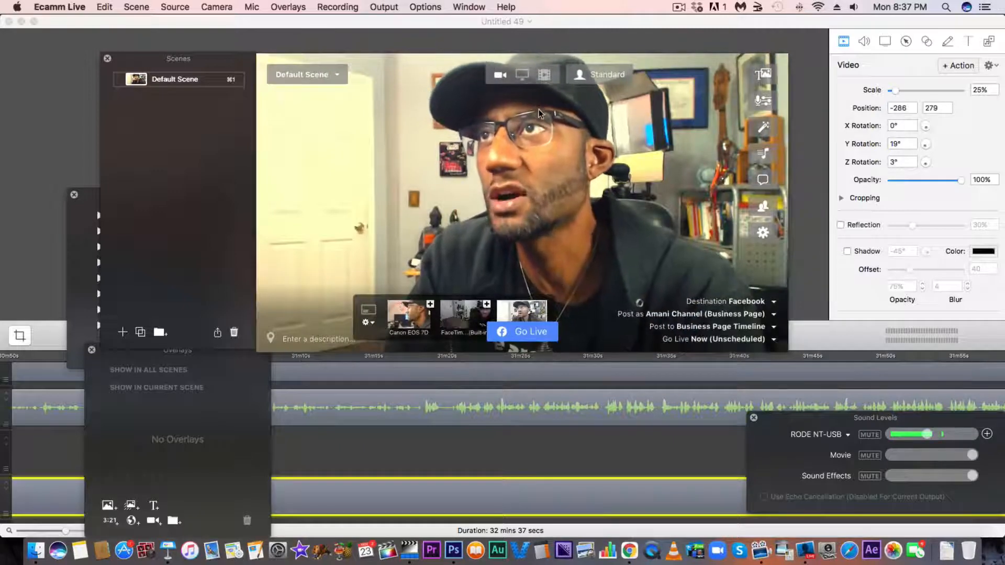
{"action": "left_click", "coordinate": [543, 76]}
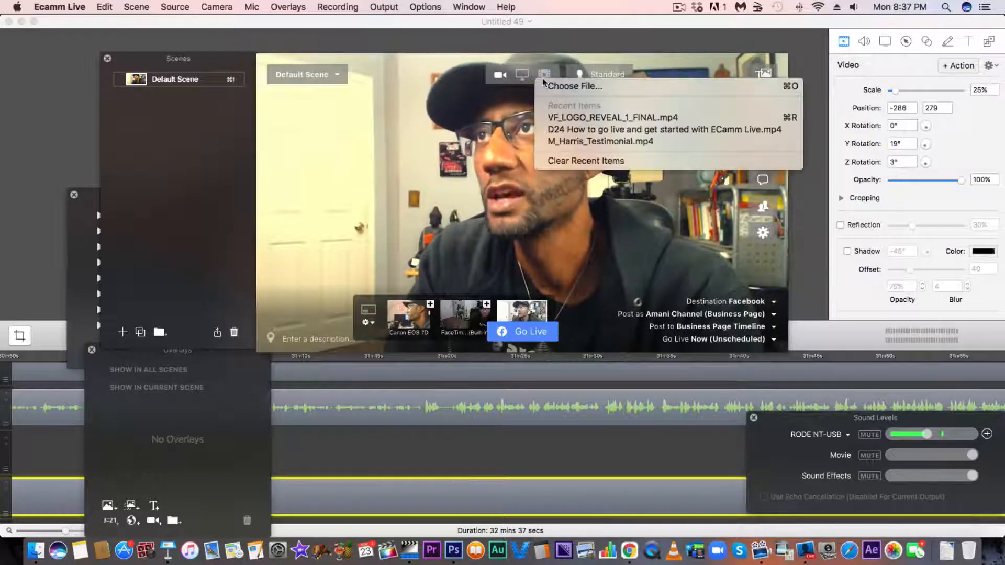
{"action": "left_click", "coordinate": [564, 119]}
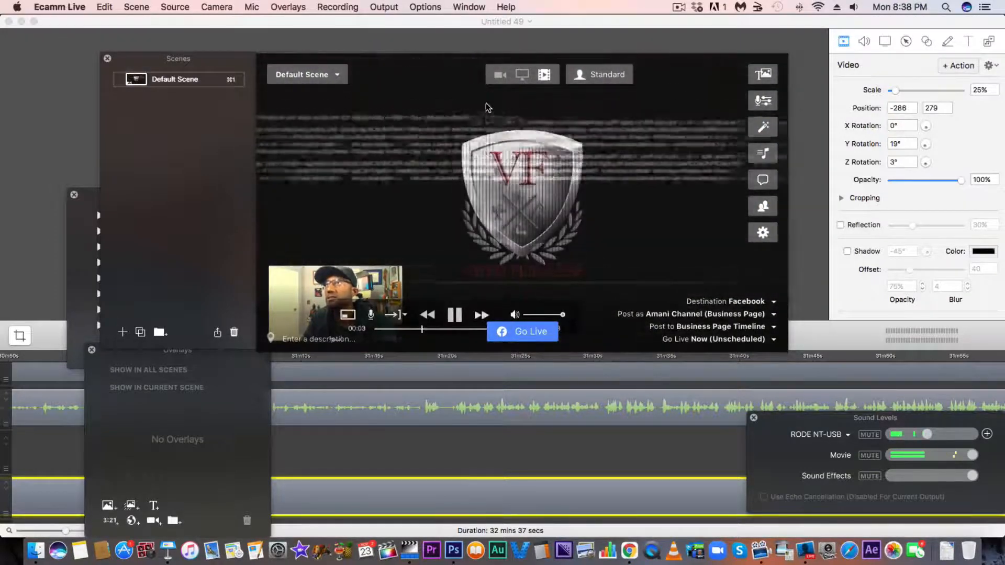
{"action": "left_click", "coordinate": [500, 75]}
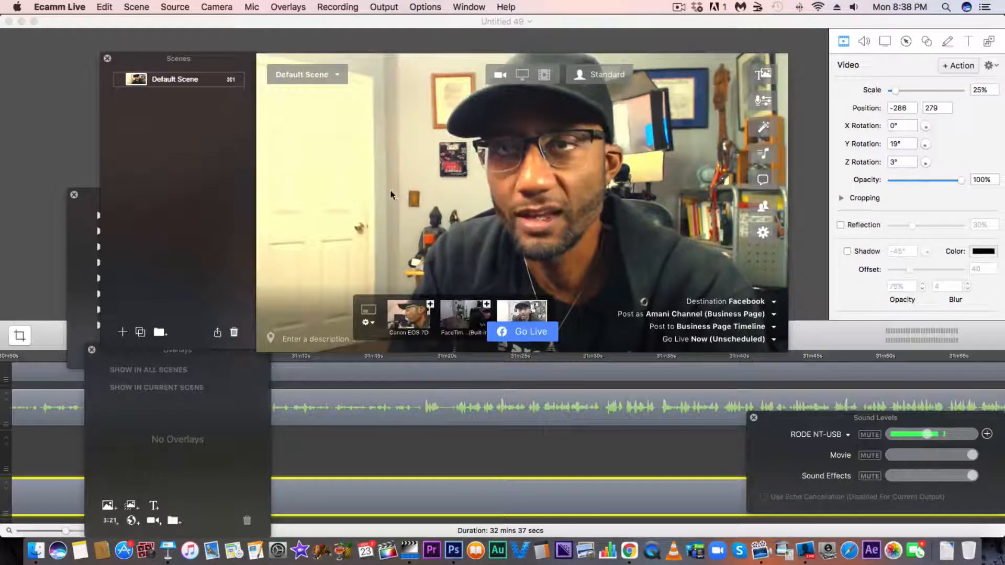
Try screen sharing as the source, declining the system audio update, and return to the camera view.
{"action": "left_click", "coordinate": [522, 75]}
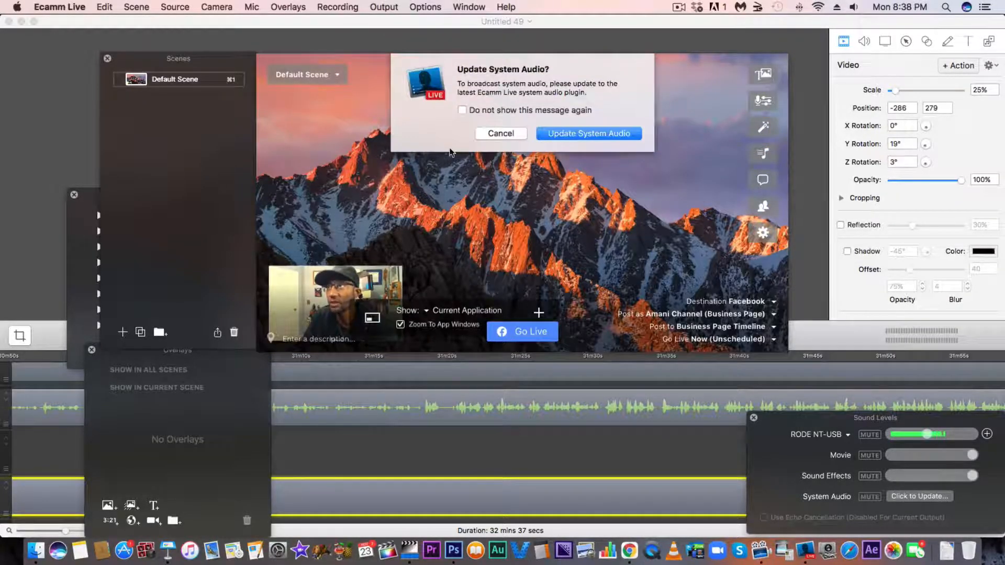
{"action": "left_click", "coordinate": [499, 134]}
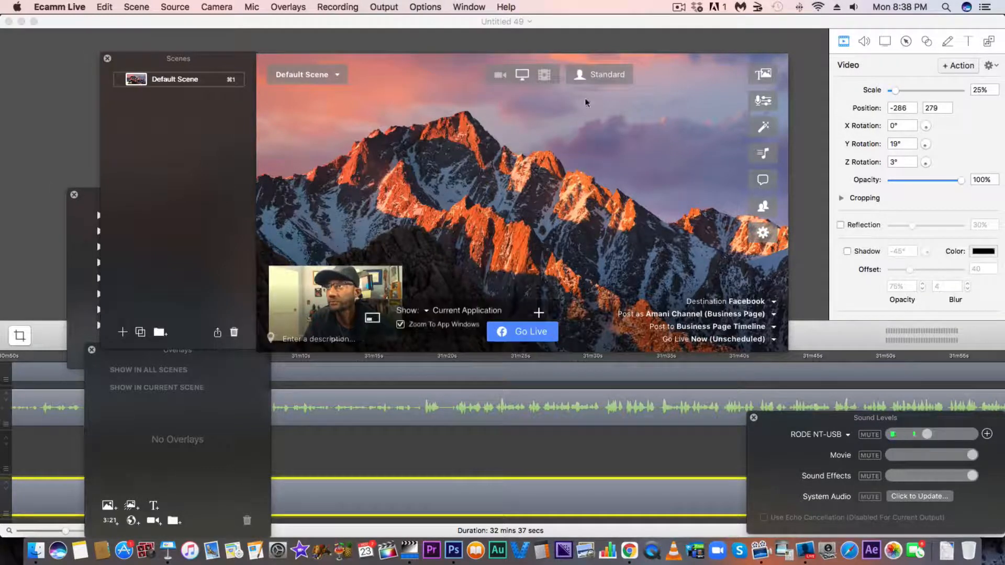
{"action": "left_click", "coordinate": [498, 75]}
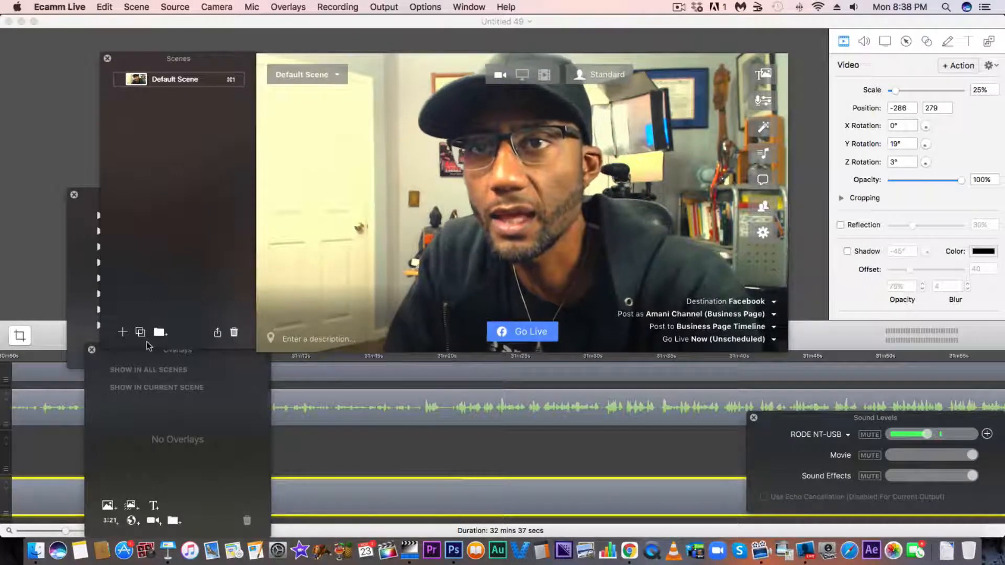
Add three new empty scenes below the Default Scene, keeping the name New Scene for each.
{"action": "left_click", "coordinate": [122, 333]}
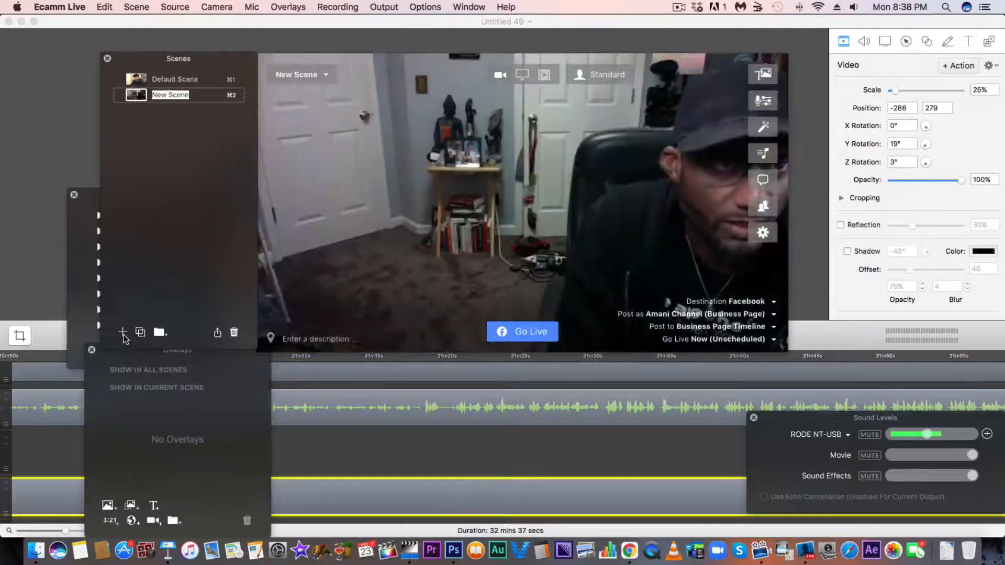
{"action": "left_click", "coordinate": [122, 333]}
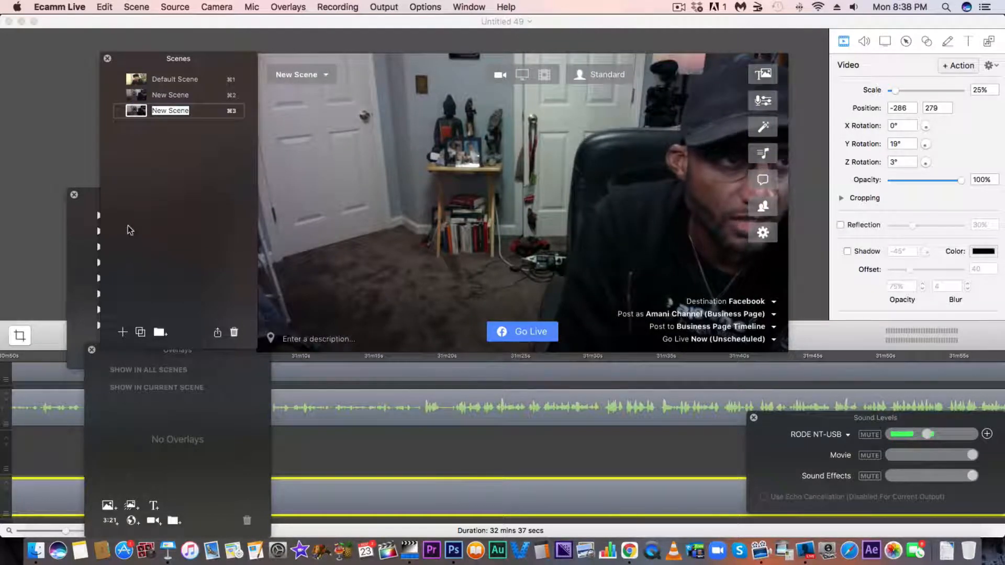
{"action": "mouse_move", "coordinate": [303, 92]}
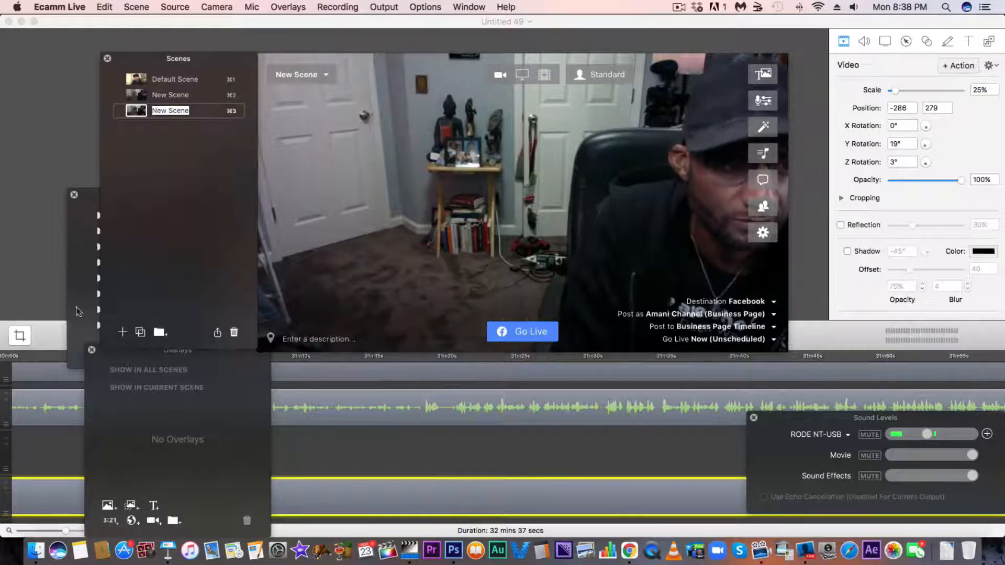
{"action": "left_click", "coordinate": [123, 334]}
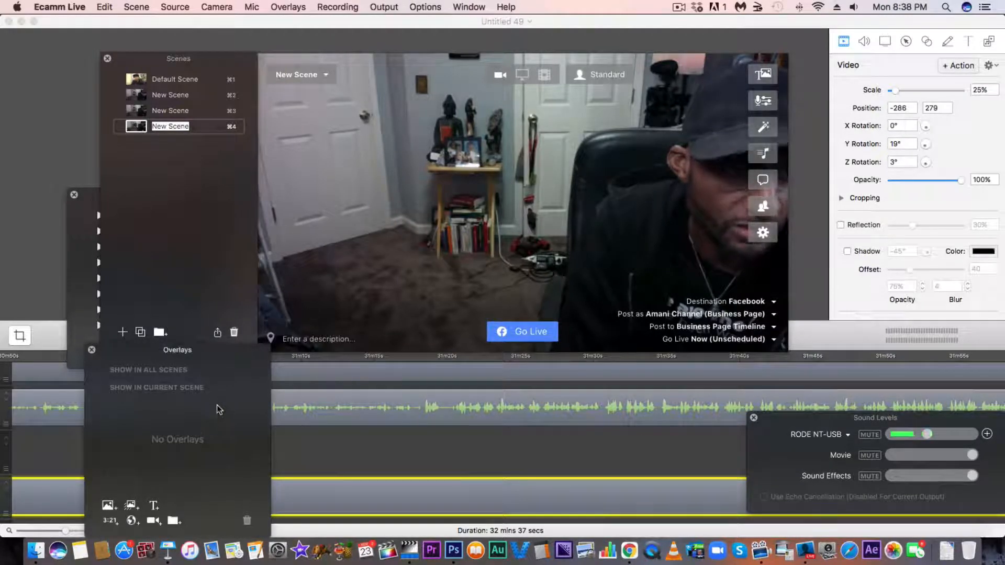
Go to the Default Scene, switch to the first New Scene and set its camera to the Canon EOS 7D.
{"action": "left_click", "coordinate": [129, 80]}
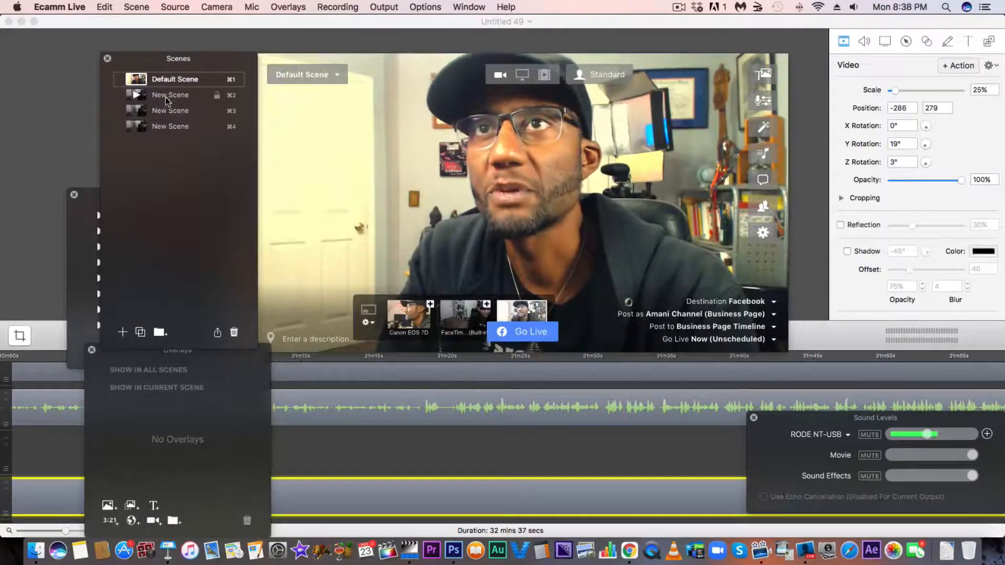
{"action": "left_click", "coordinate": [138, 93]}
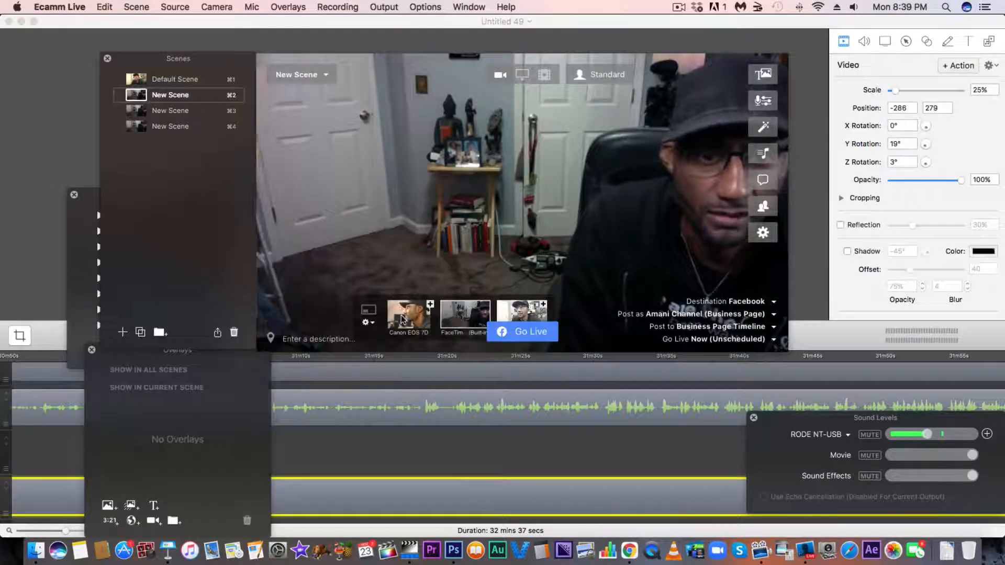
{"action": "left_click", "coordinate": [402, 320]}
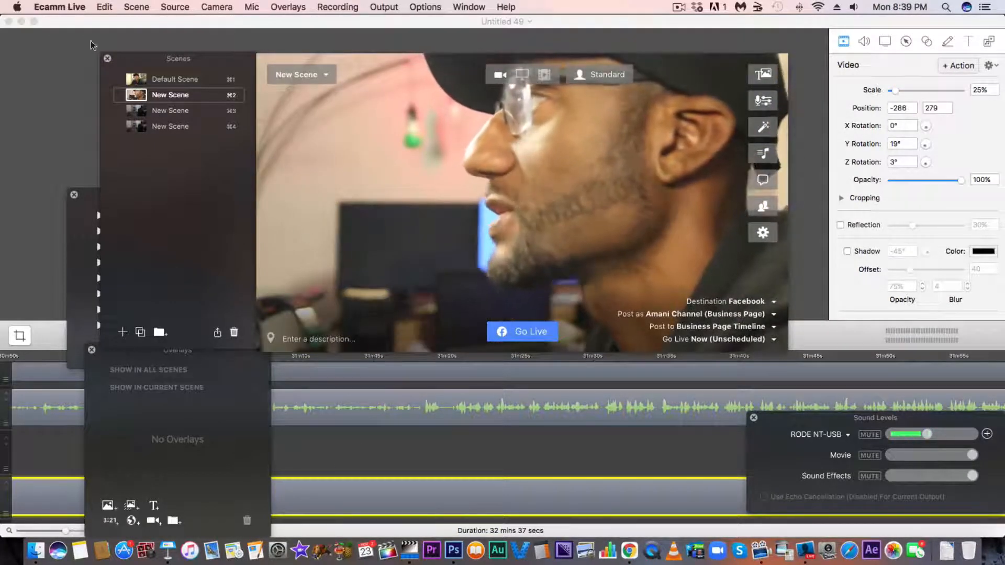
Move the third scene above the Canon scene and set its source to the VF_LOGO_REVEAL_1_FINAL.mp4 video.
{"action": "left_click", "coordinate": [149, 114]}
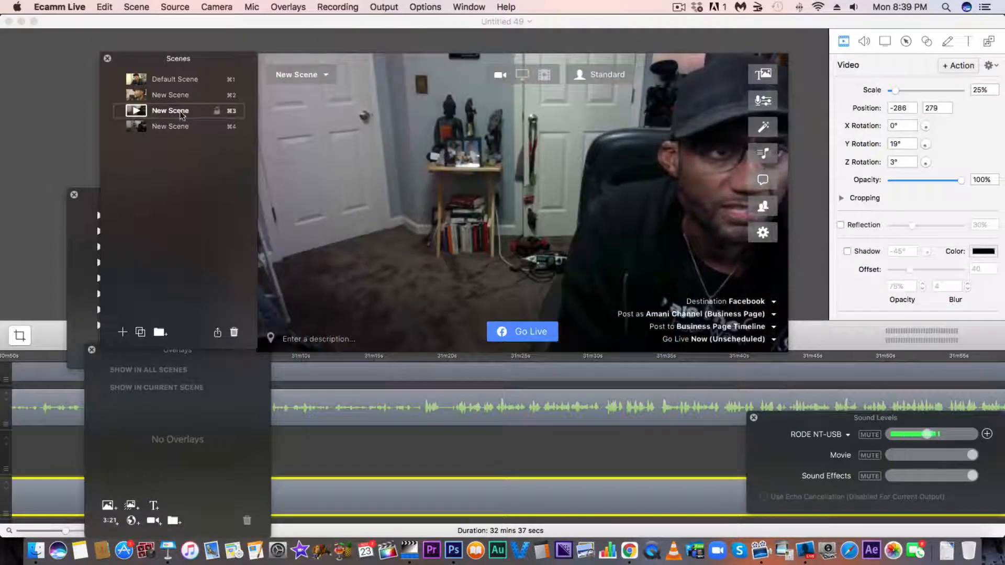
{"action": "left_click", "coordinate": [154, 95]}
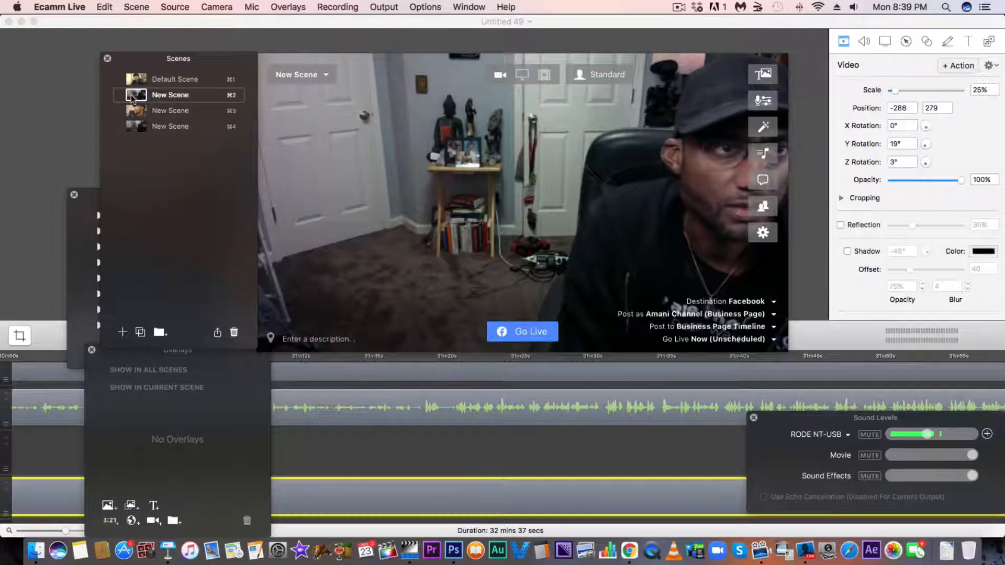
{"action": "mouse_move", "coordinate": [397, 122]}
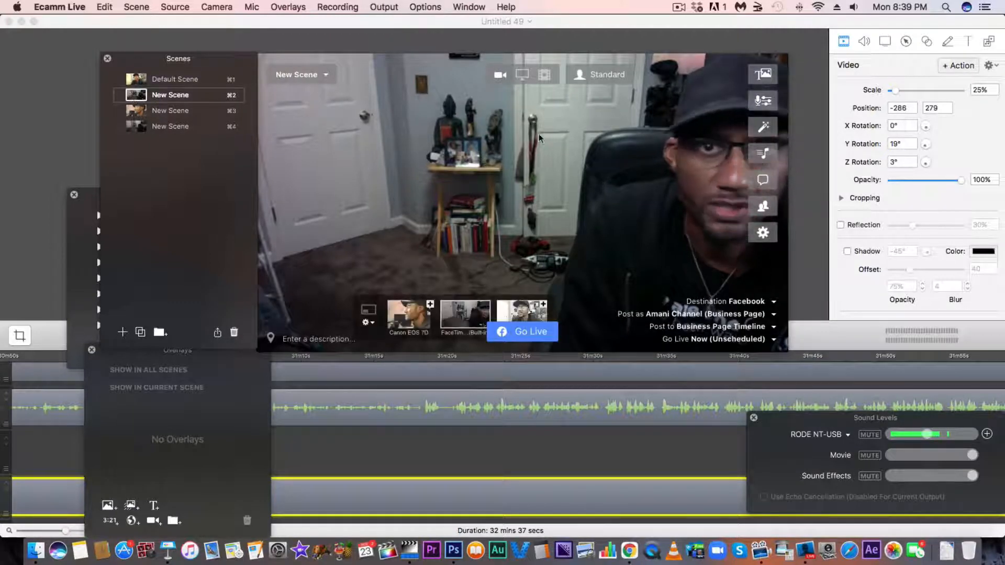
{"action": "left_click", "coordinate": [544, 74]}
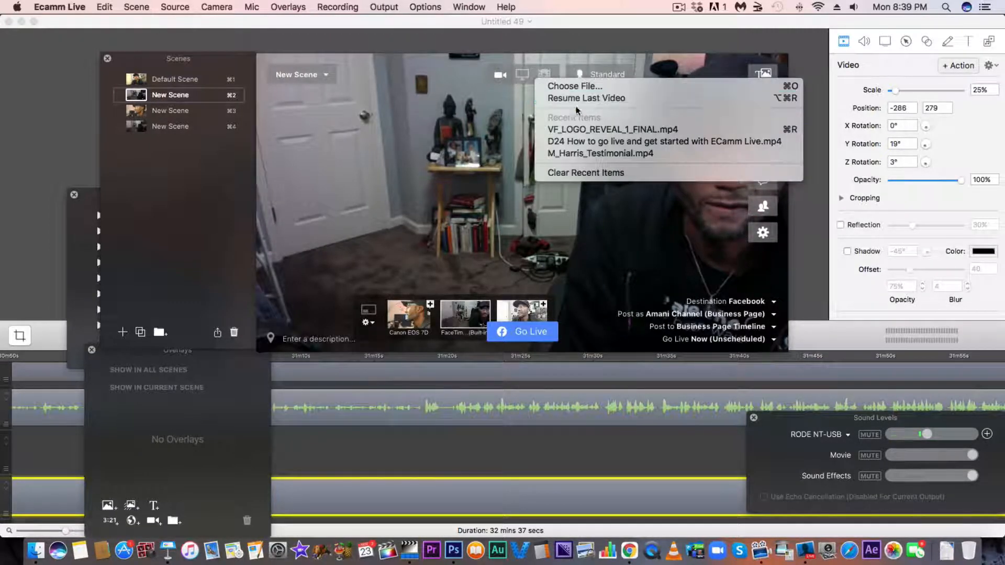
{"action": "left_click", "coordinate": [590, 130]}
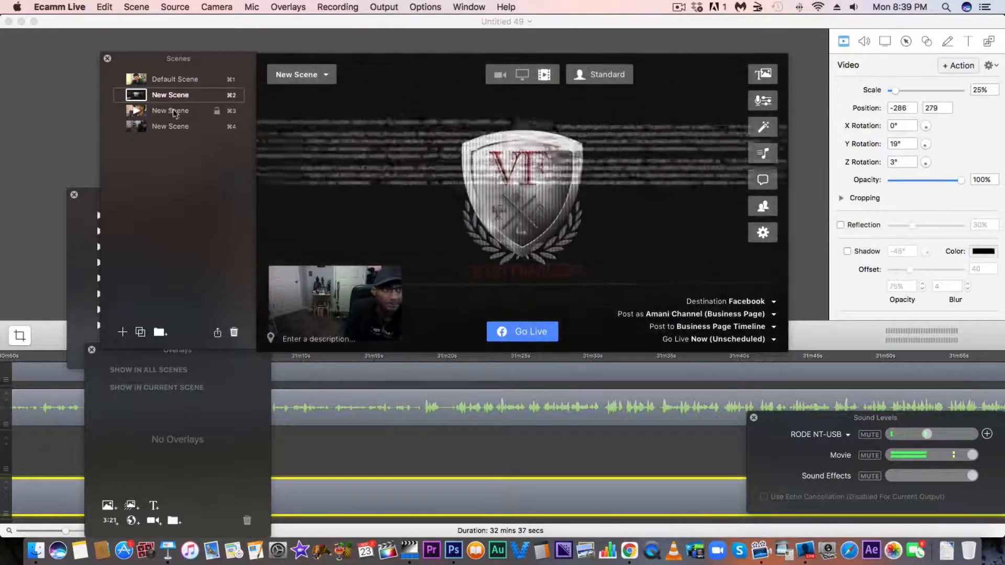
Switch from the logo video scene to the Default Scene, view the Canon camera scene, and return to the Default Scene.
{"action": "left_click", "coordinate": [137, 77]}
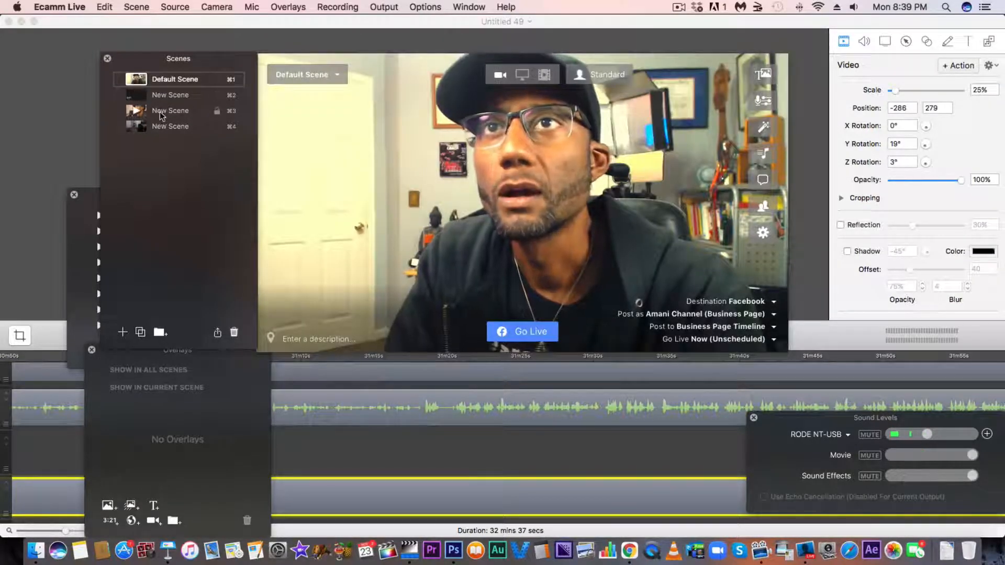
{"action": "left_click", "coordinate": [184, 116]}
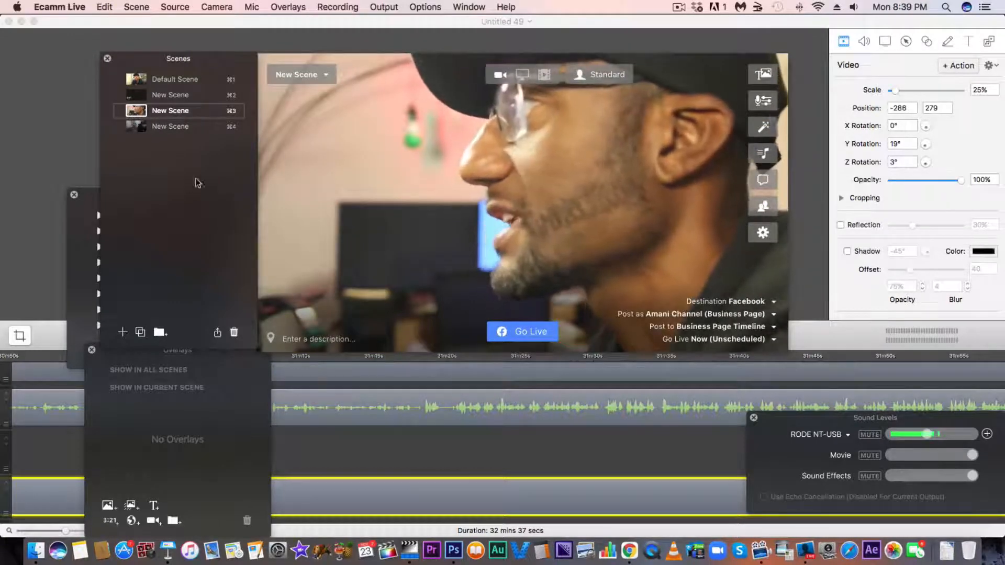
{"action": "left_click", "coordinate": [146, 80]}
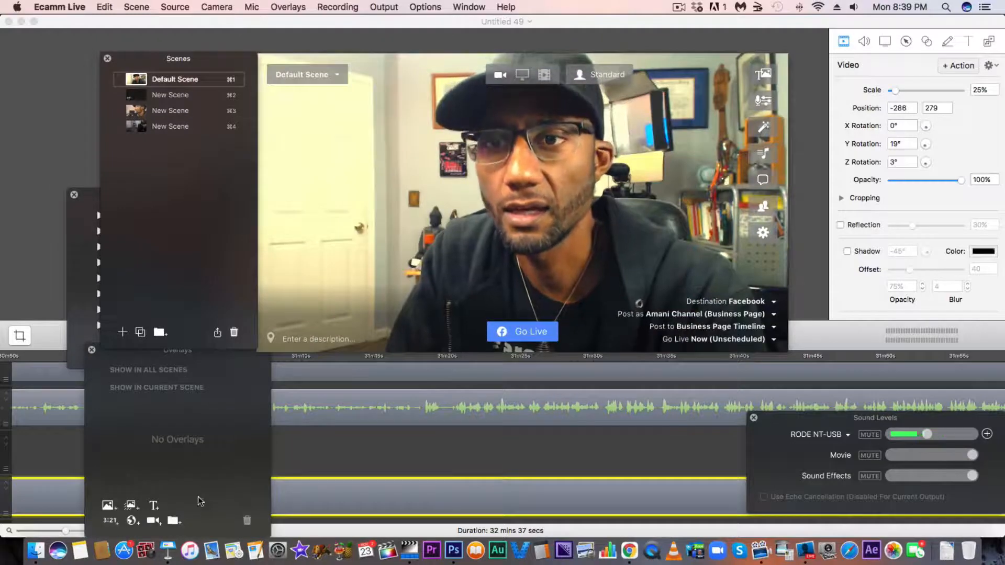
Add the image overlay VF_Amani_L3.png from the 2020 Logo folder inside graphics to the Default Scene.
{"action": "left_click", "coordinate": [109, 507]}
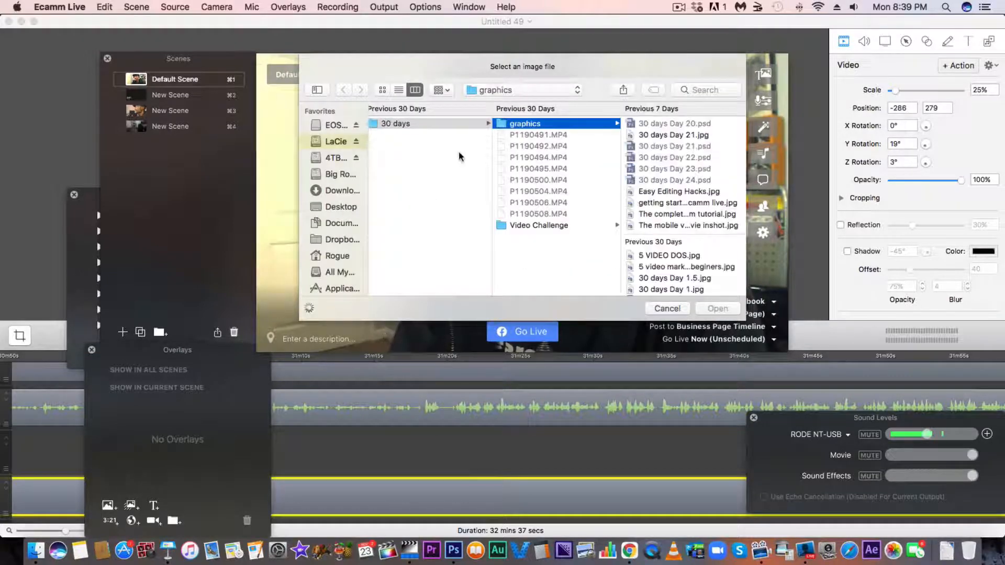
{"action": "scroll", "coordinate": [437, 160], "scroll_direction": "left", "scroll_amount": 3}
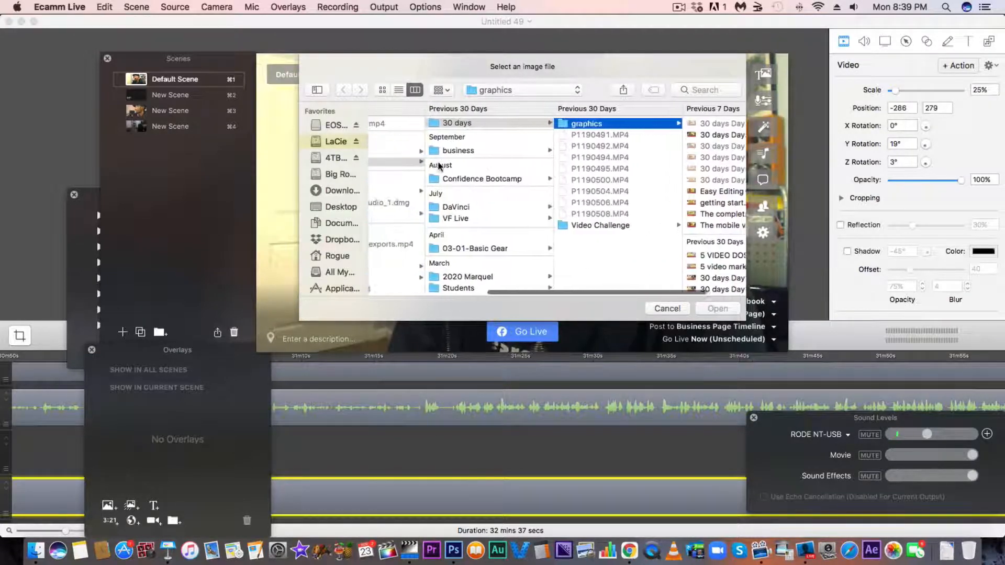
{"action": "scroll", "coordinate": [438, 163], "scroll_direction": "left", "scroll_amount": 3}
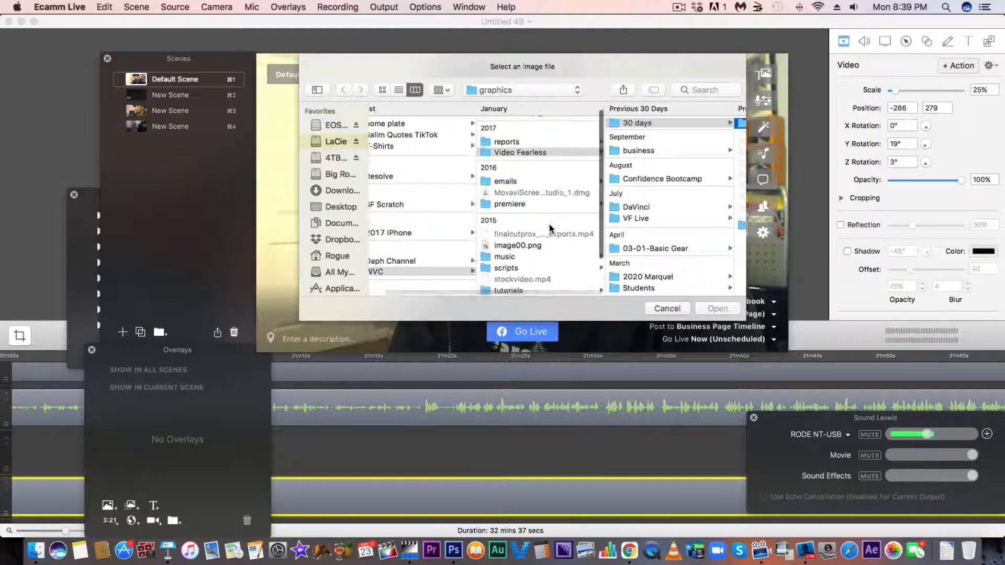
{"action": "scroll", "coordinate": [632, 243], "scroll_direction": "down", "scroll_amount": 10}
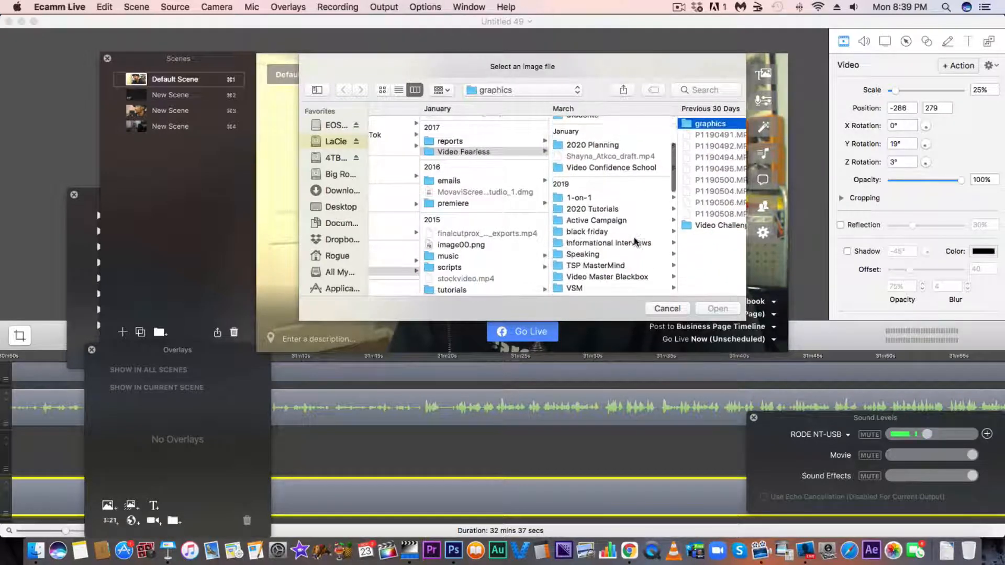
{"action": "scroll", "coordinate": [633, 237], "scroll_direction": "down", "scroll_amount": 8}
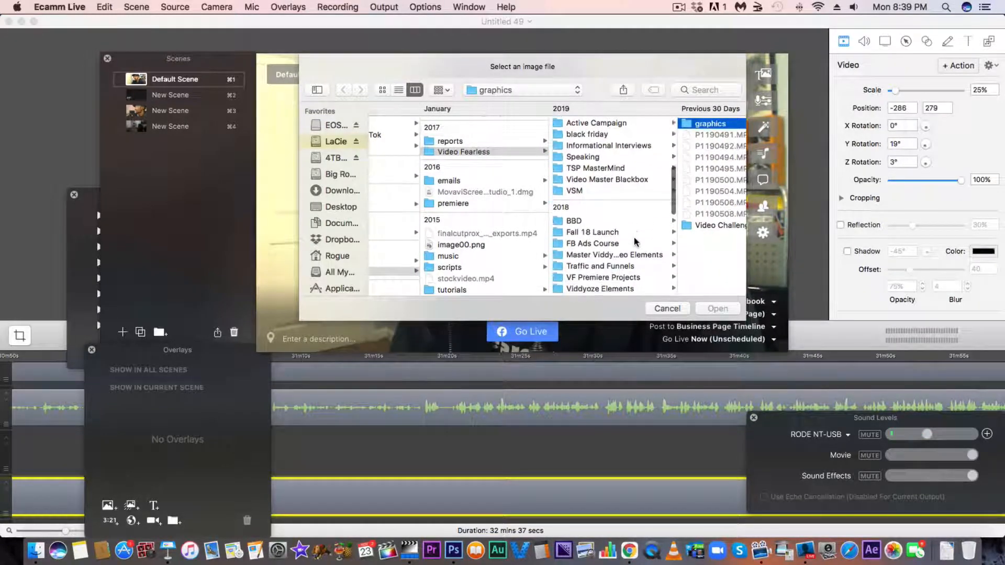
{"action": "scroll", "coordinate": [635, 242], "scroll_direction": "down", "scroll_amount": 5}
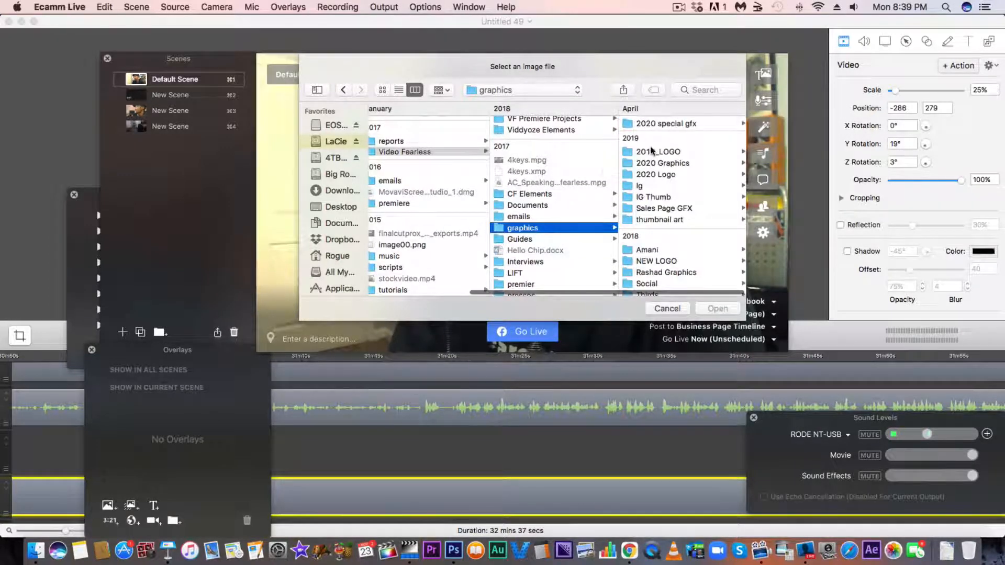
{"action": "scroll", "coordinate": [653, 157], "scroll_direction": "down", "scroll_amount": 1}
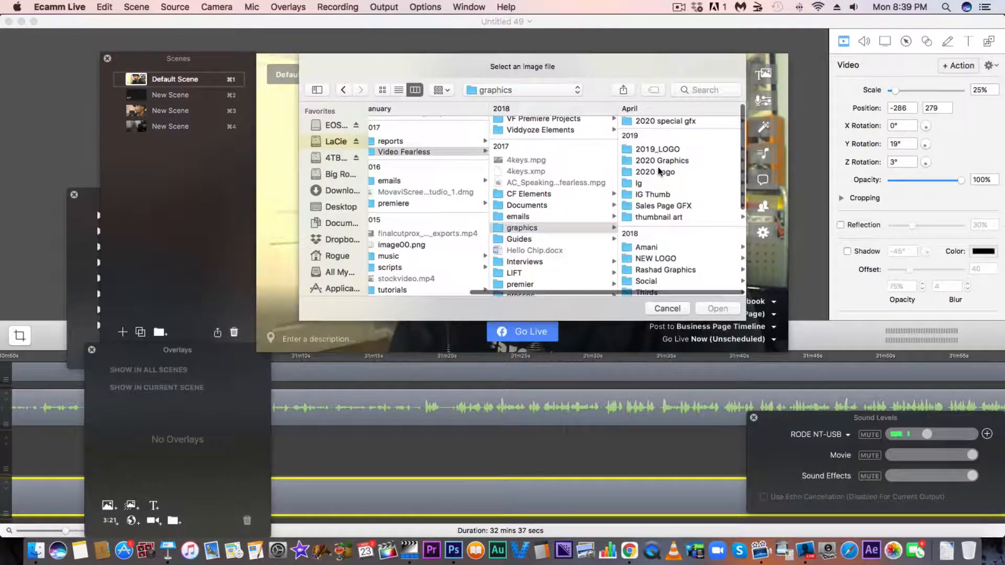
{"action": "left_click", "coordinate": [657, 172]}
{"action": "double_click", "coordinate": [660, 124]}
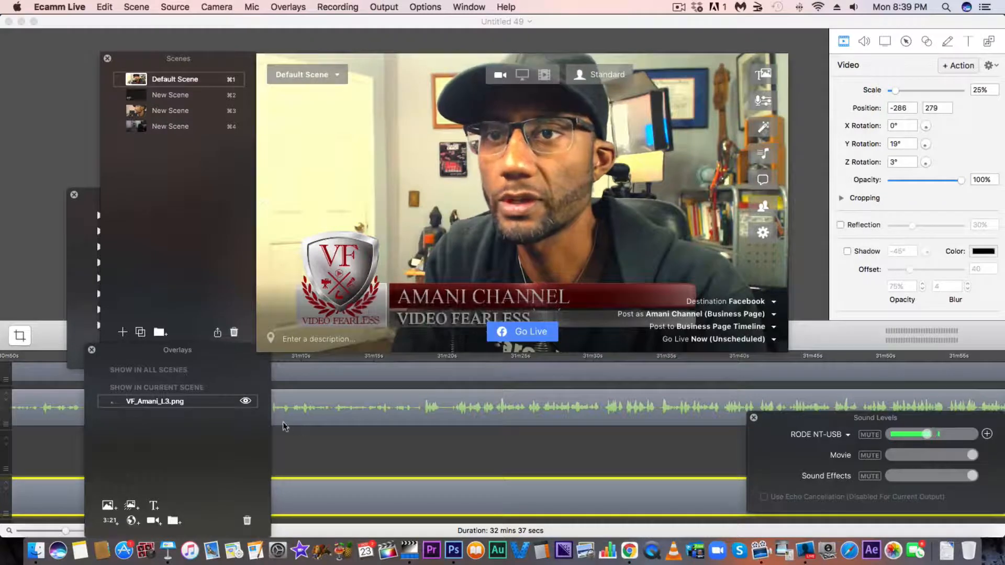
Hide and show the VF_Amani_L3.png overlay in the Default Scene twice, ending with it shown.
{"action": "left_click", "coordinate": [246, 401]}
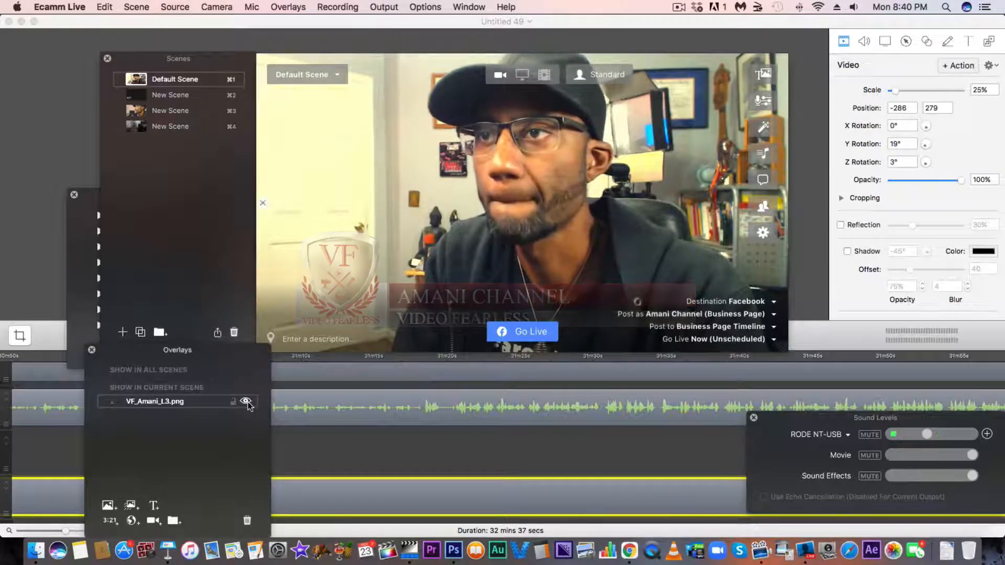
{"action": "left_click", "coordinate": [246, 401]}
{"action": "left_click", "coordinate": [246, 401]}
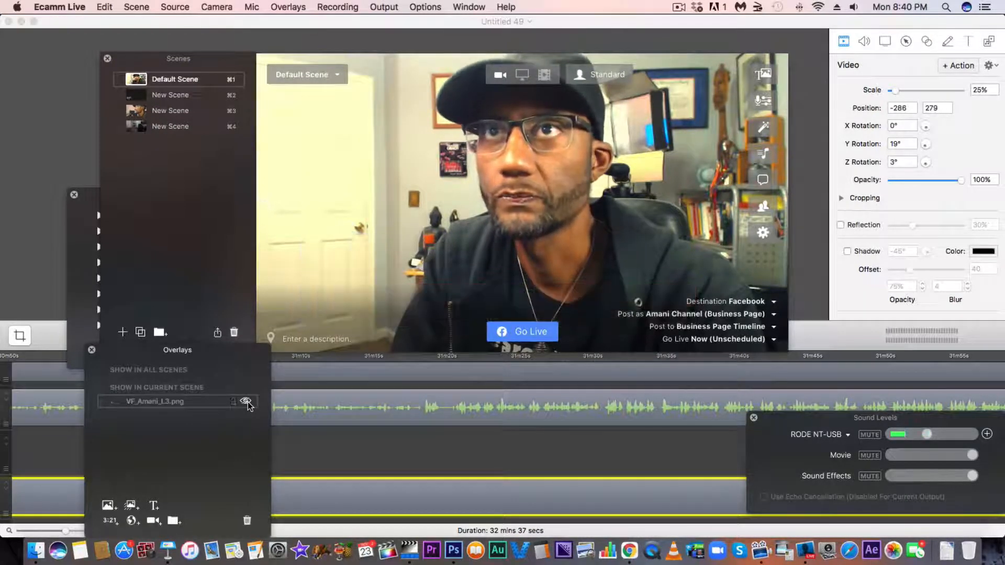
{"action": "left_click", "coordinate": [246, 401]}
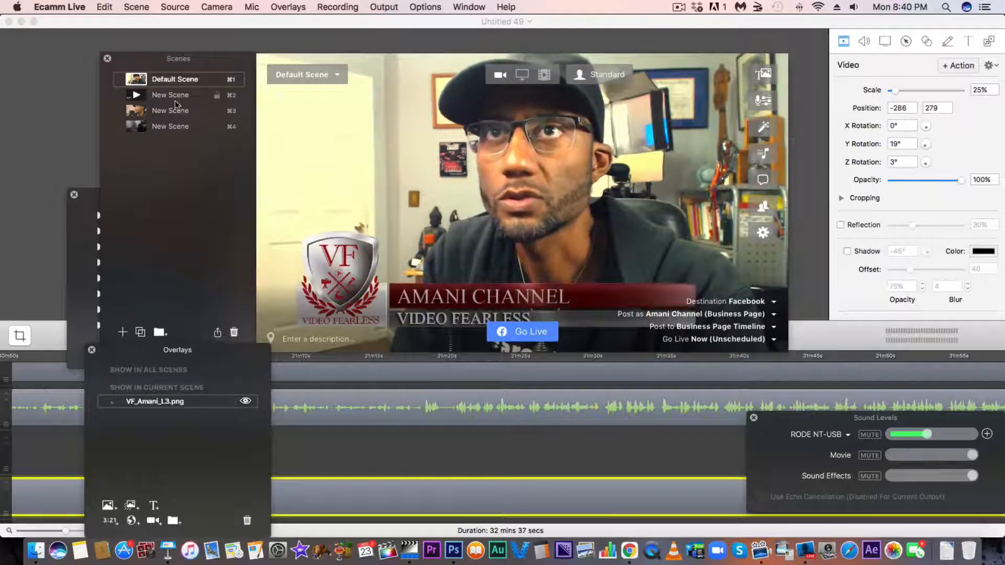
Switch to the Canon camera scene and add VF_Amani_L3.png as an image overlay to it.
{"action": "left_click", "coordinate": [167, 114]}
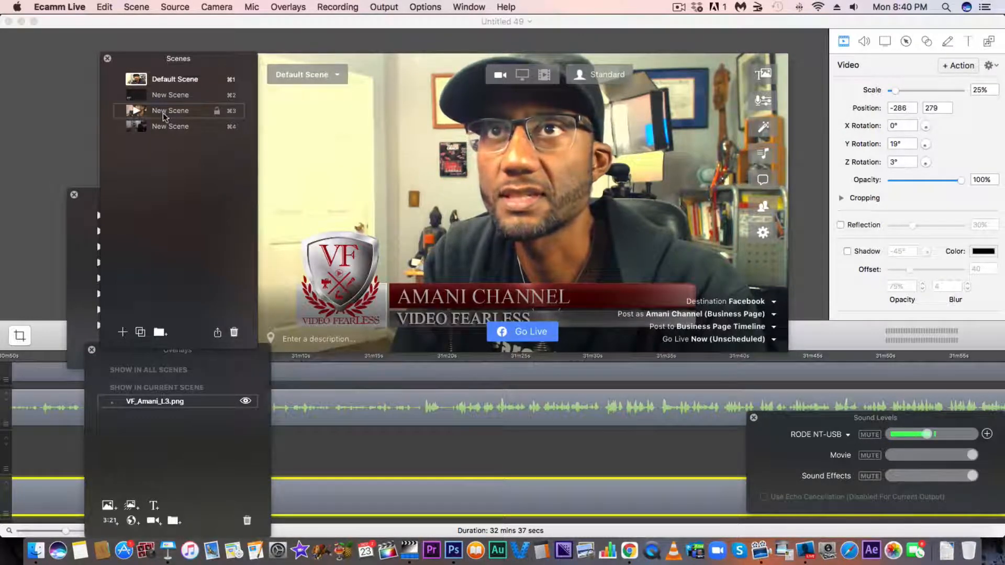
{"action": "left_click", "coordinate": [139, 112]}
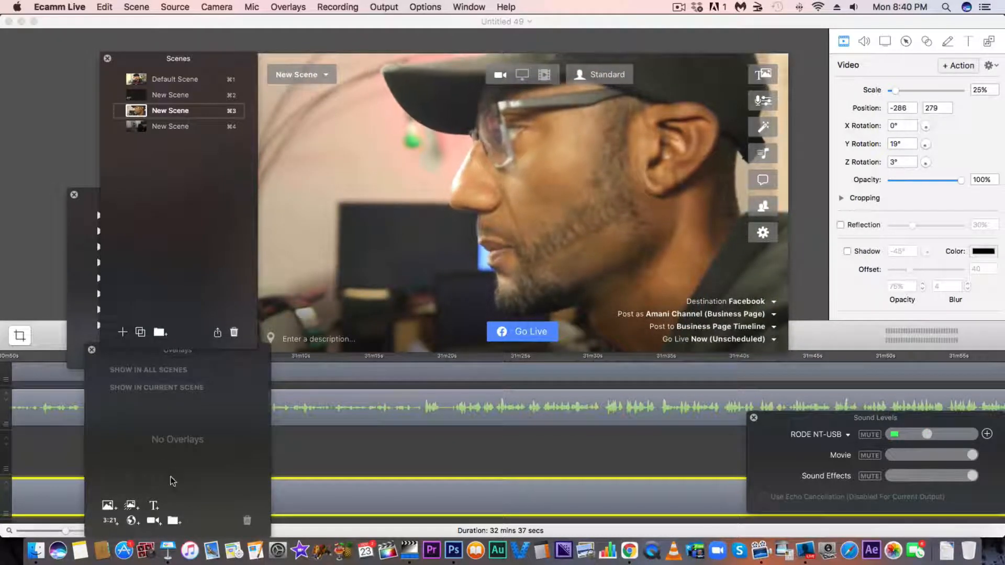
{"action": "left_click", "coordinate": [108, 506]}
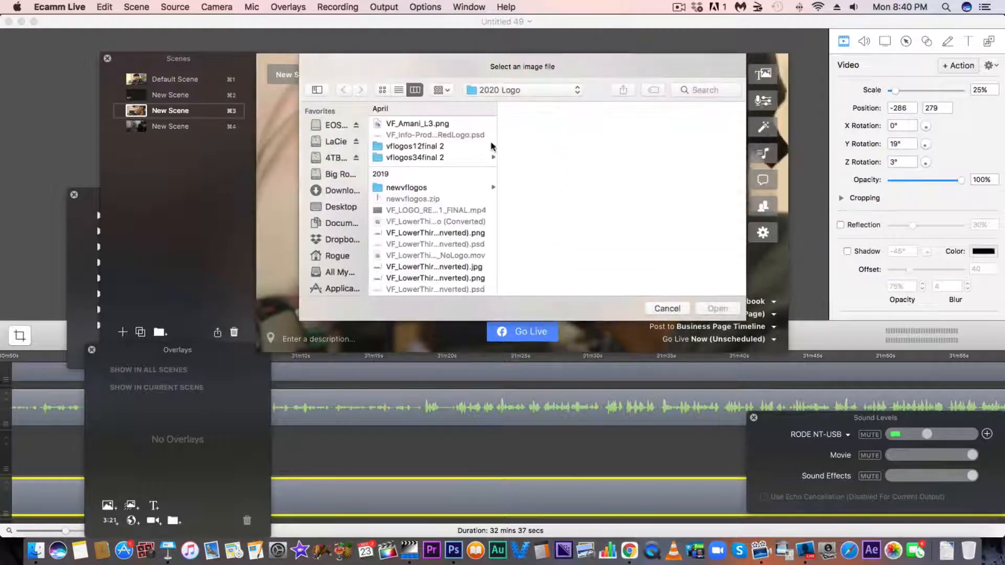
{"action": "double_click", "coordinate": [399, 118]}
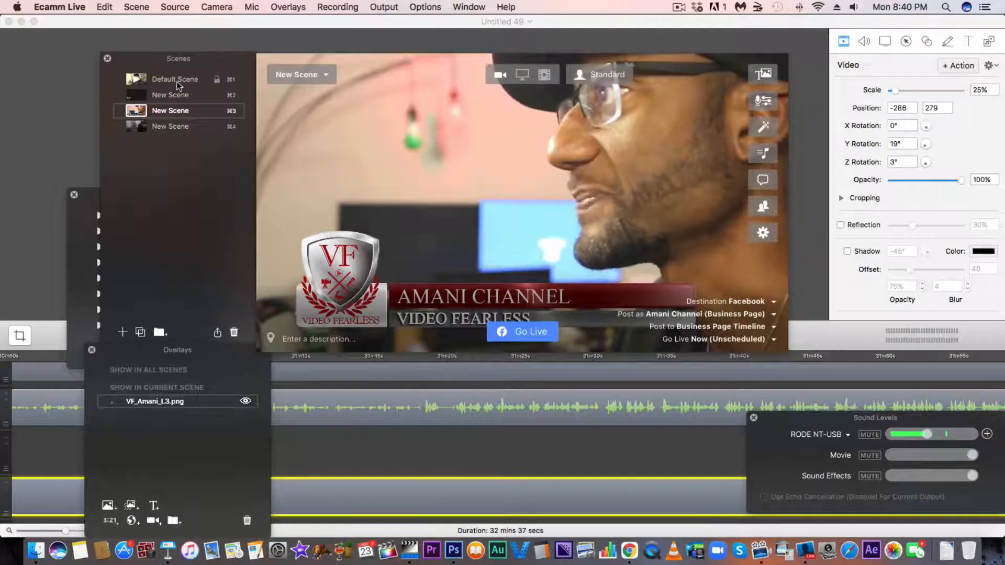
Run the Default Scene and the logo video scene, turn off the video's camera picture-in-picture and mute the microphone there, and return to the Canon scene.
{"action": "left_click", "coordinate": [136, 81]}
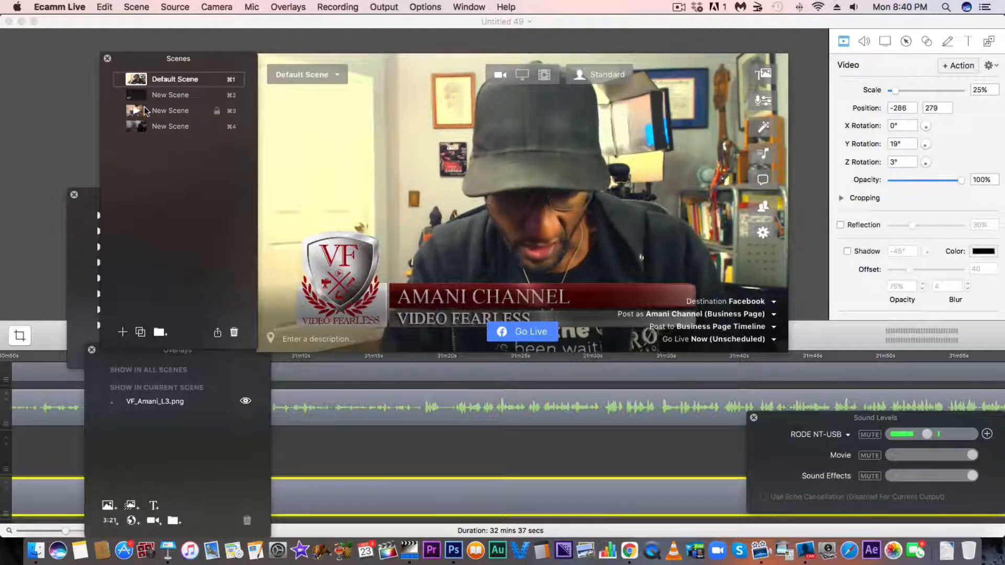
{"action": "key", "text": "super+2"}
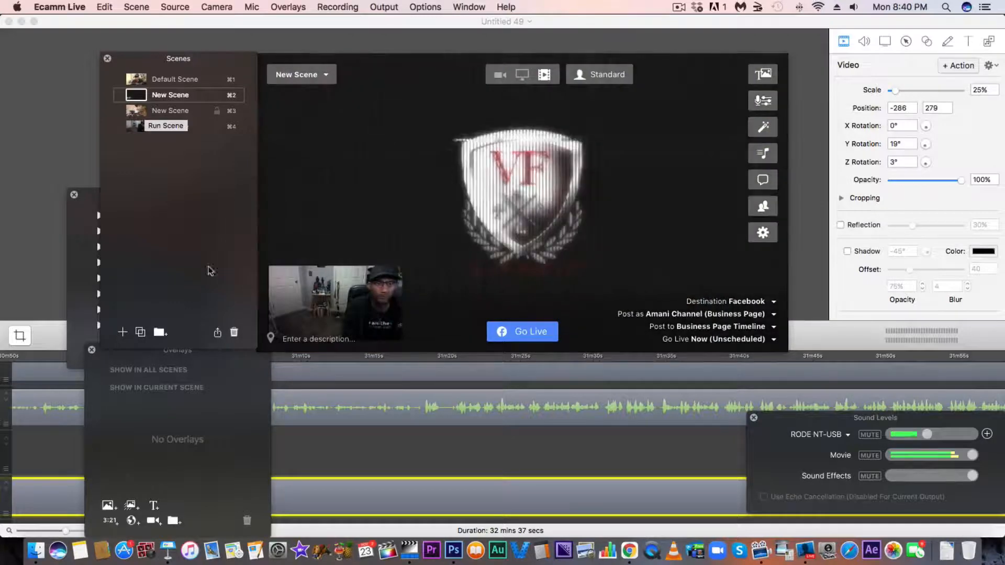
{"action": "left_click", "coordinate": [349, 316]}
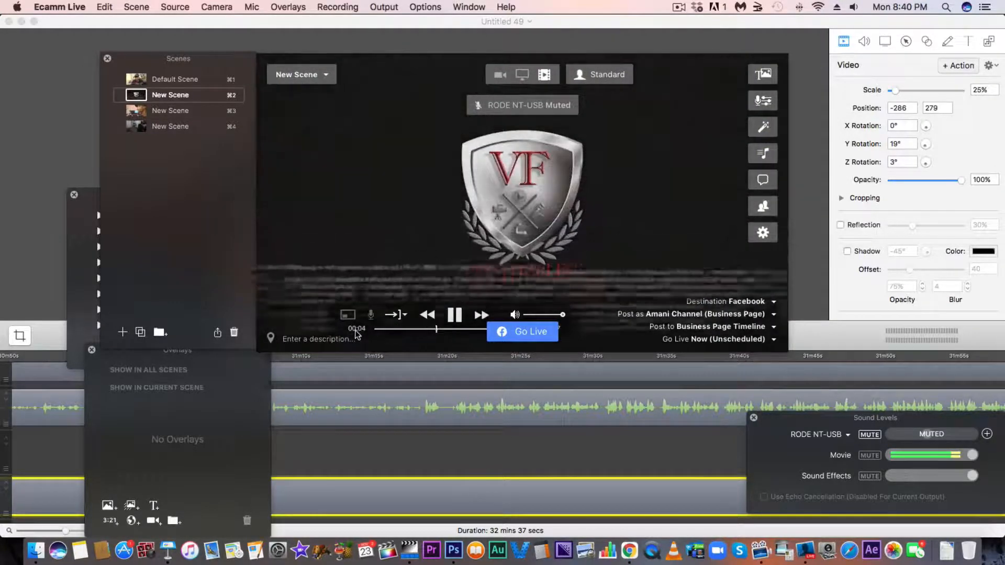
{"action": "key", "text": "super+3"}
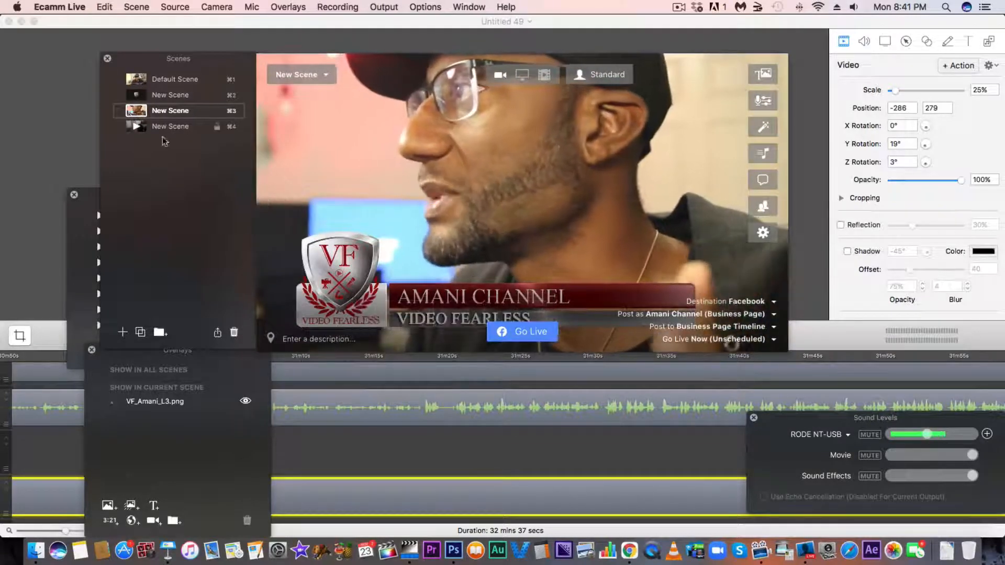
Add seven more scenes, keeping the name New Scene, and set the tenth scene's camera to the one used in the Default Scene.
{"action": "left_click", "coordinate": [122, 332]}
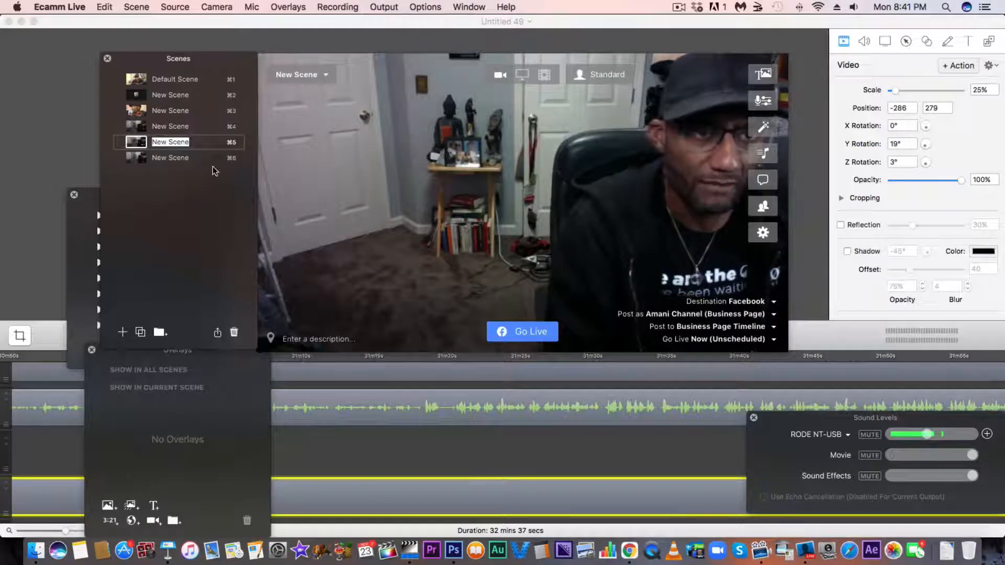
{"action": "left_click", "coordinate": [122, 333]}
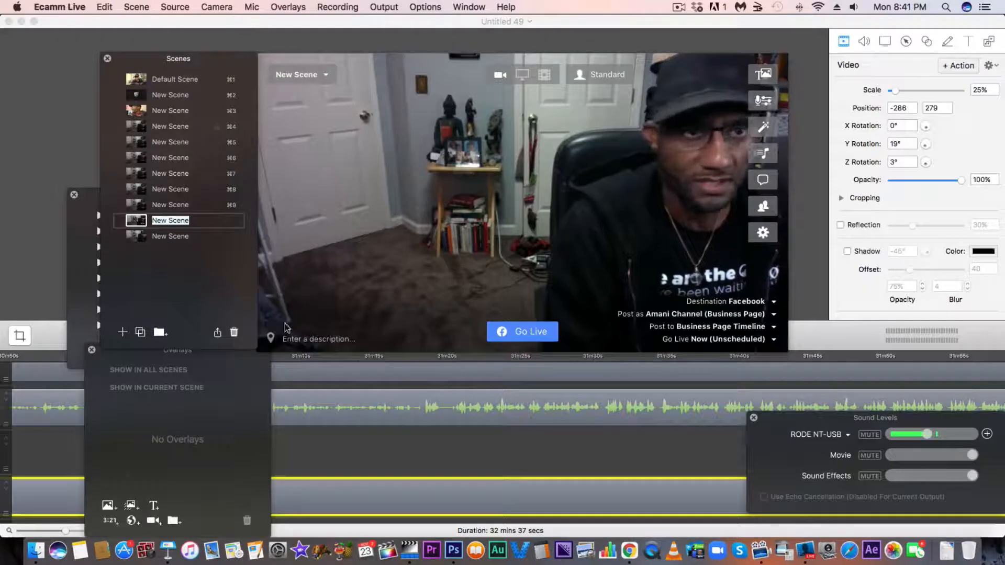
{"action": "mouse_move", "coordinate": [436, 307]}
{"action": "left_click", "coordinate": [515, 311]}
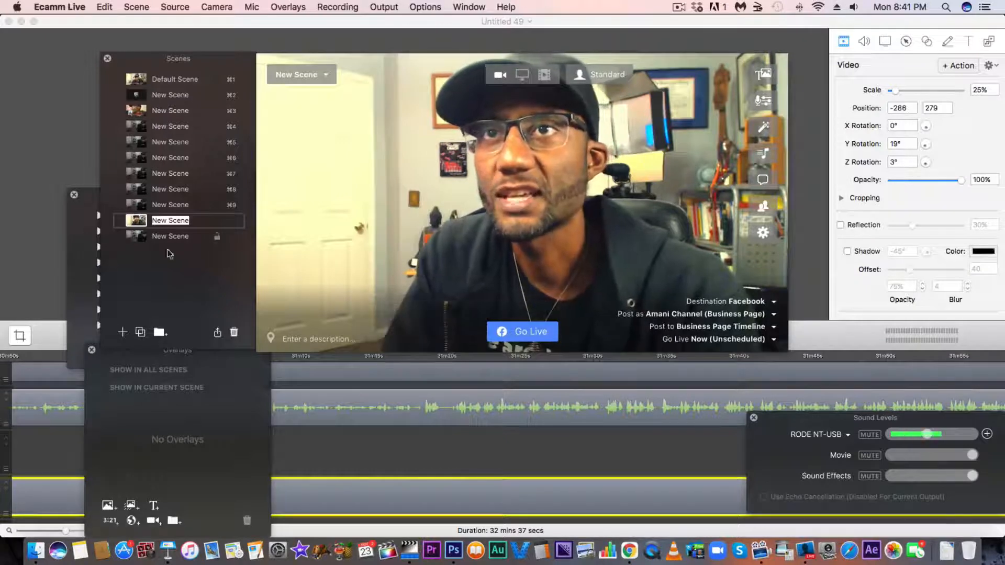
{"action": "mouse_move", "coordinate": [473, 314]}
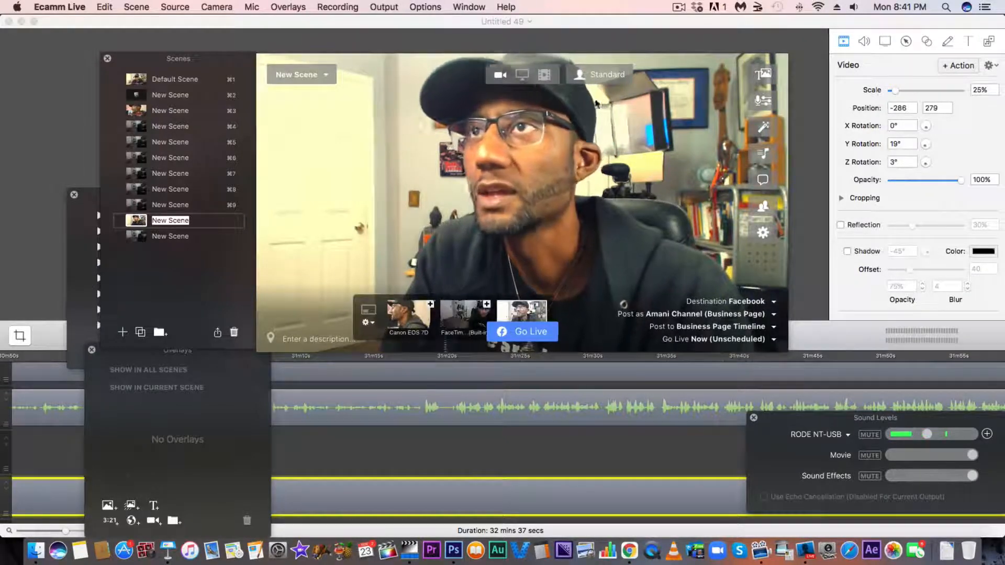
Switch to the fourth scene and set its source to screen sharing, declining the system audio update.
{"action": "left_click", "coordinate": [158, 130]}
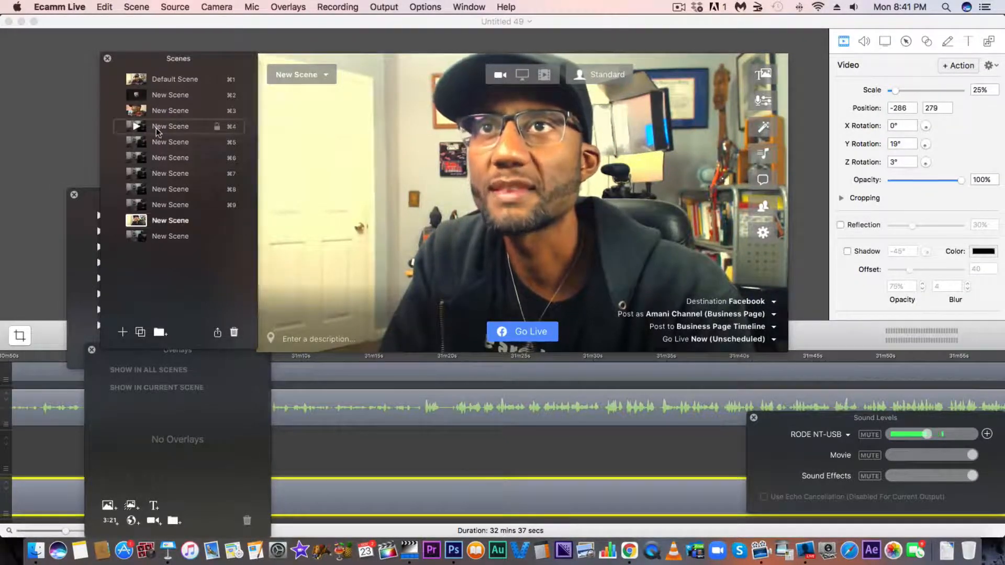
{"action": "left_click", "coordinate": [137, 128]}
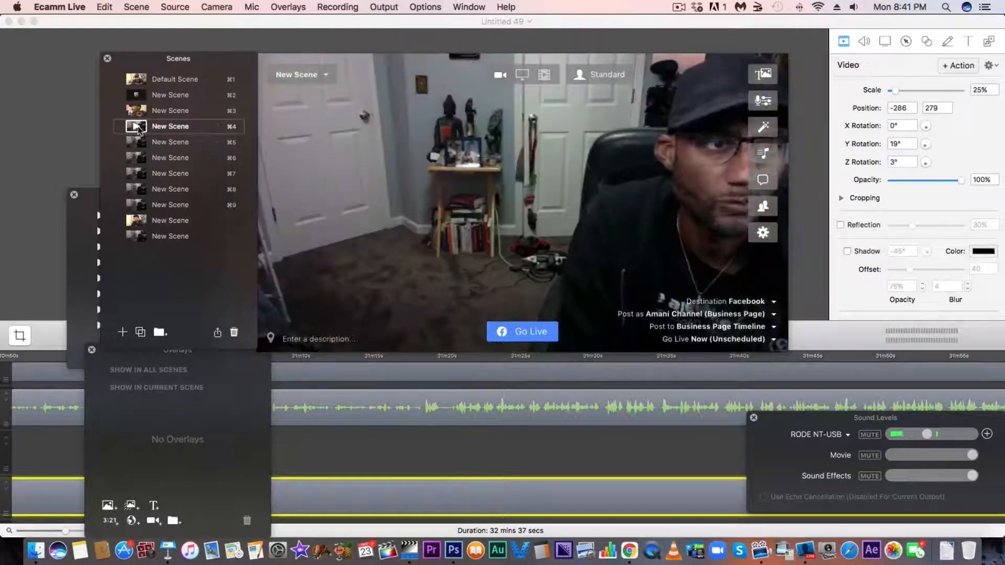
{"action": "mouse_move", "coordinate": [543, 75]}
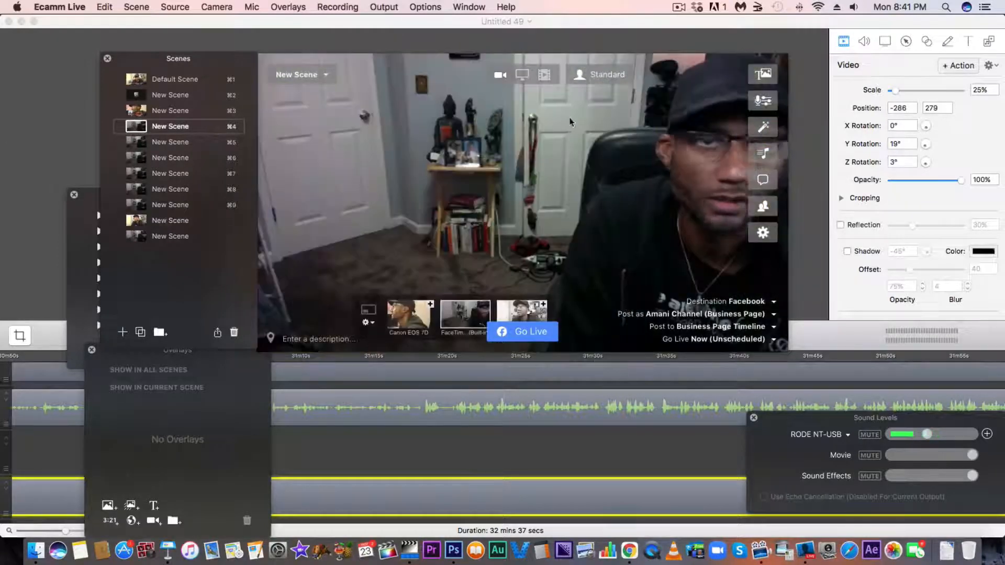
{"action": "left_click", "coordinate": [523, 74]}
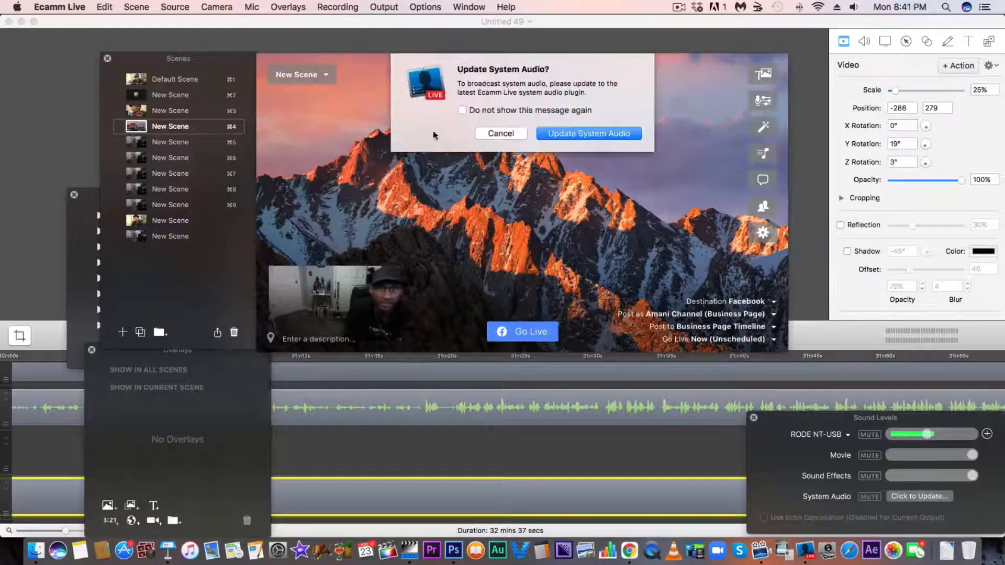
{"action": "left_click", "coordinate": [498, 134]}
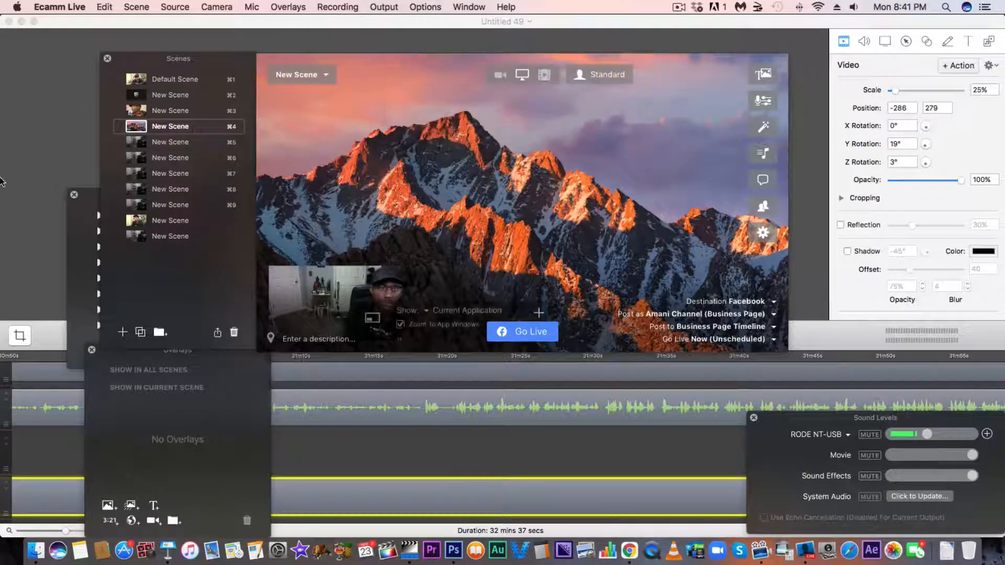
Switch back and forth between the Canon camera, screen sharing and Default scenes, ending on the Canon scene.
{"action": "left_click", "coordinate": [144, 111]}
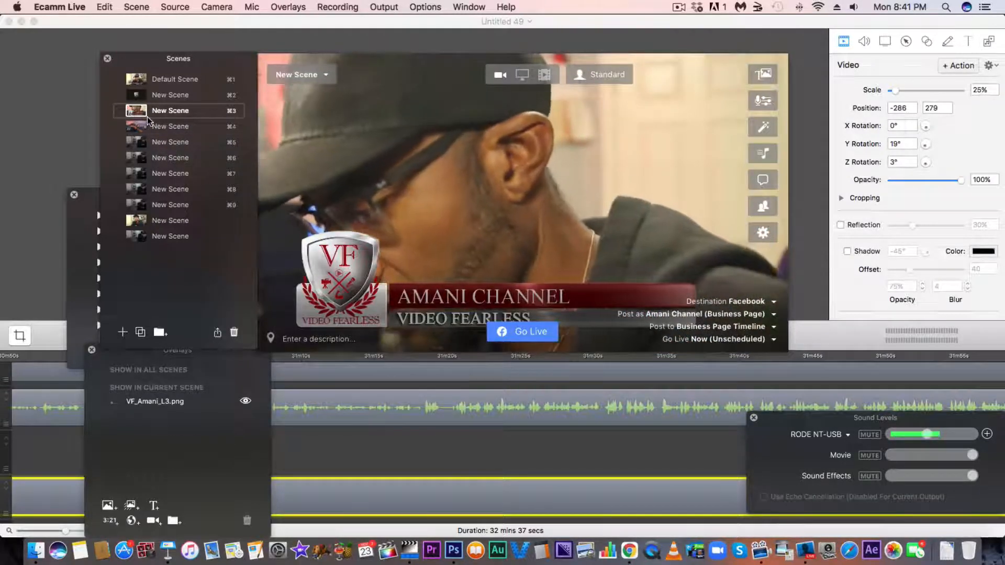
{"action": "left_click", "coordinate": [147, 120]}
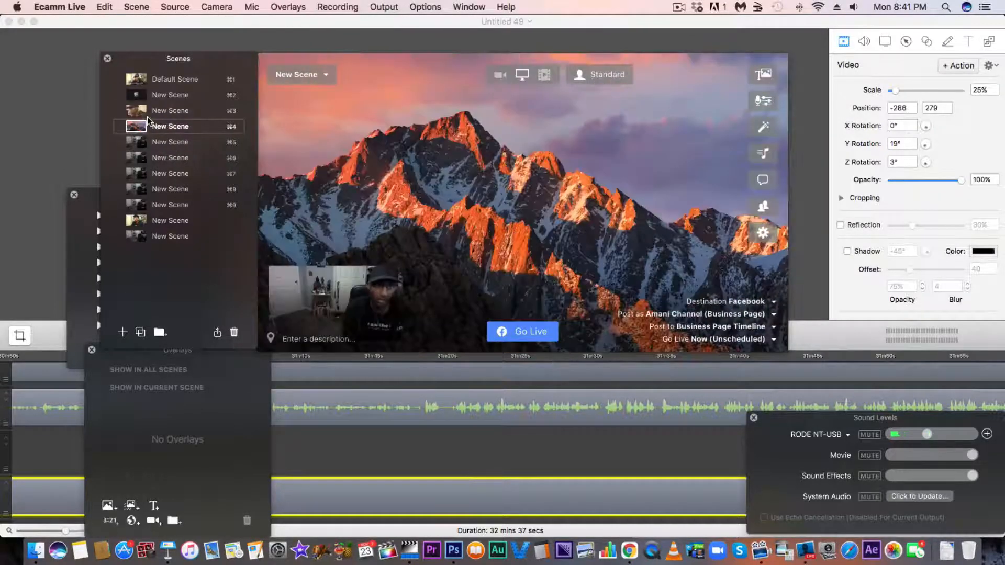
{"action": "key", "text": "super+3"}
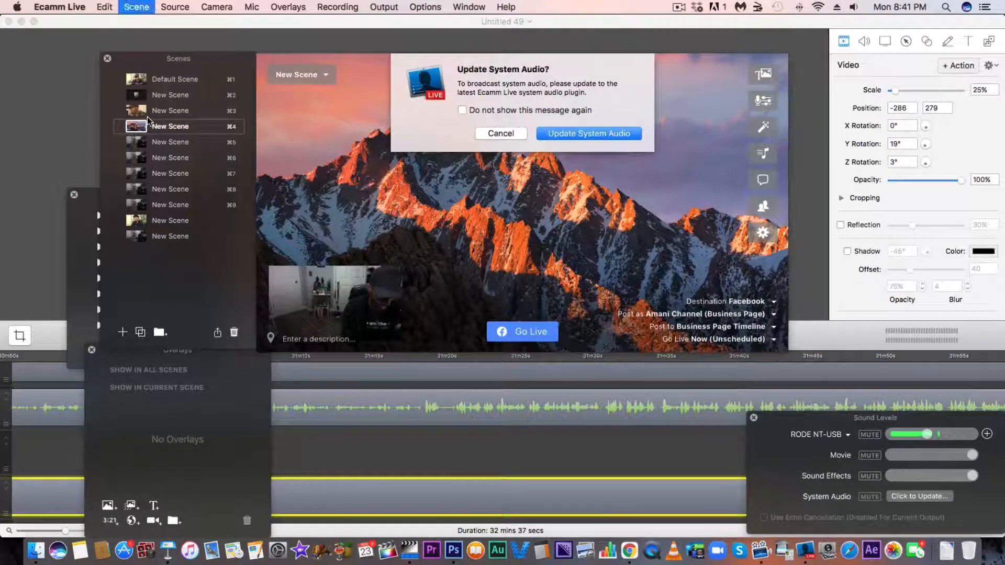
{"action": "key", "text": "super+4"}
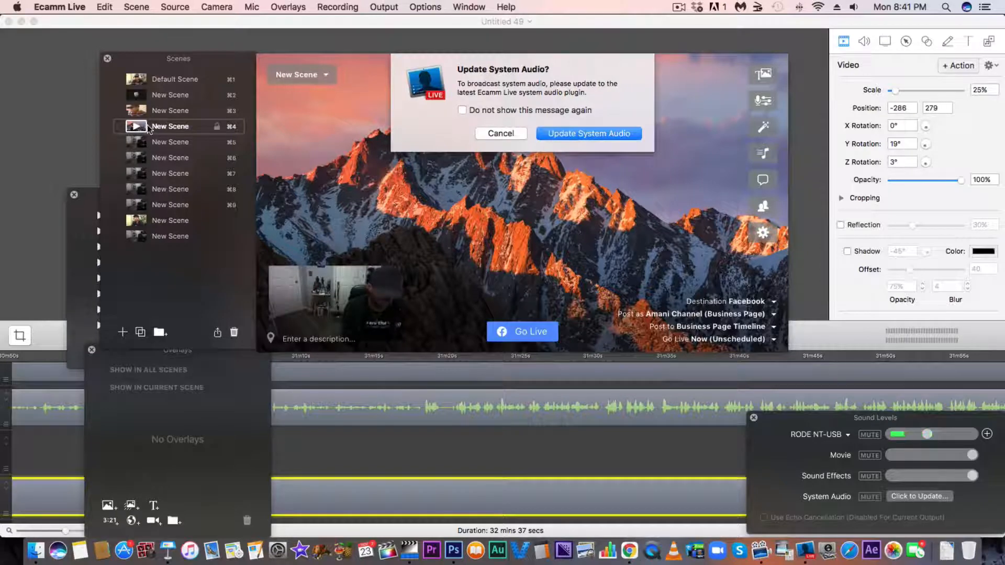
{"action": "key", "text": "super+1"}
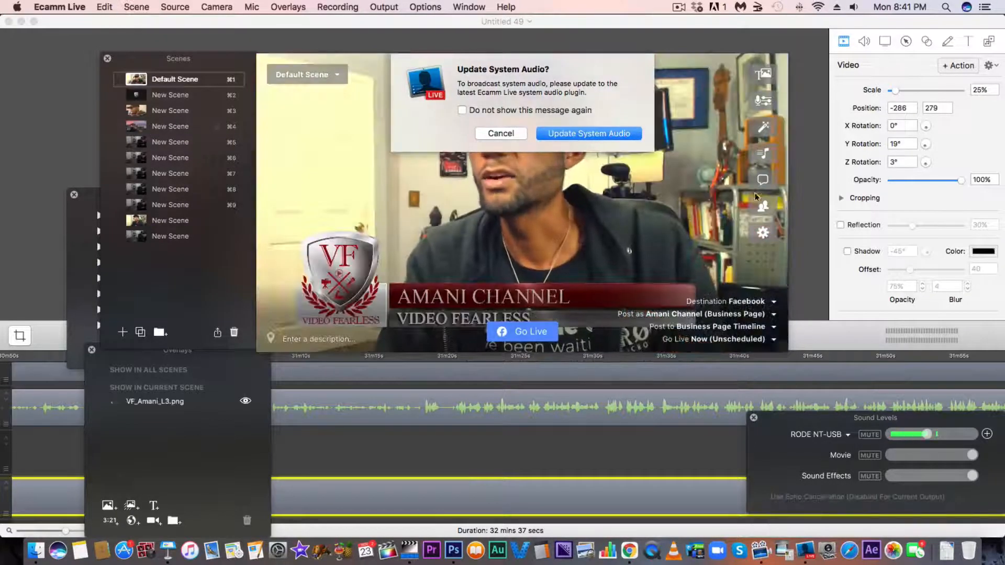
{"action": "left_click", "coordinate": [500, 133]}
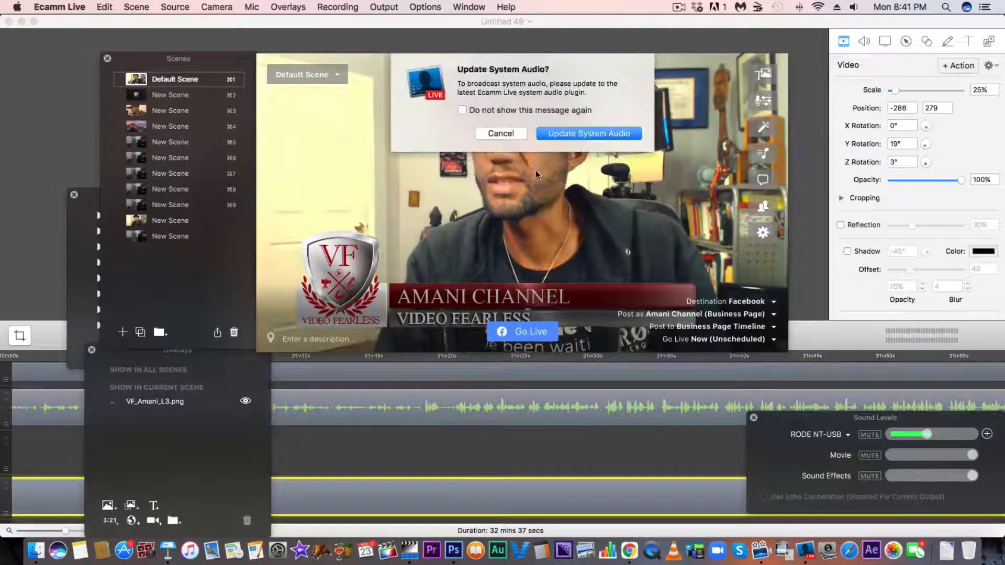
{"action": "key", "text": "super+3"}
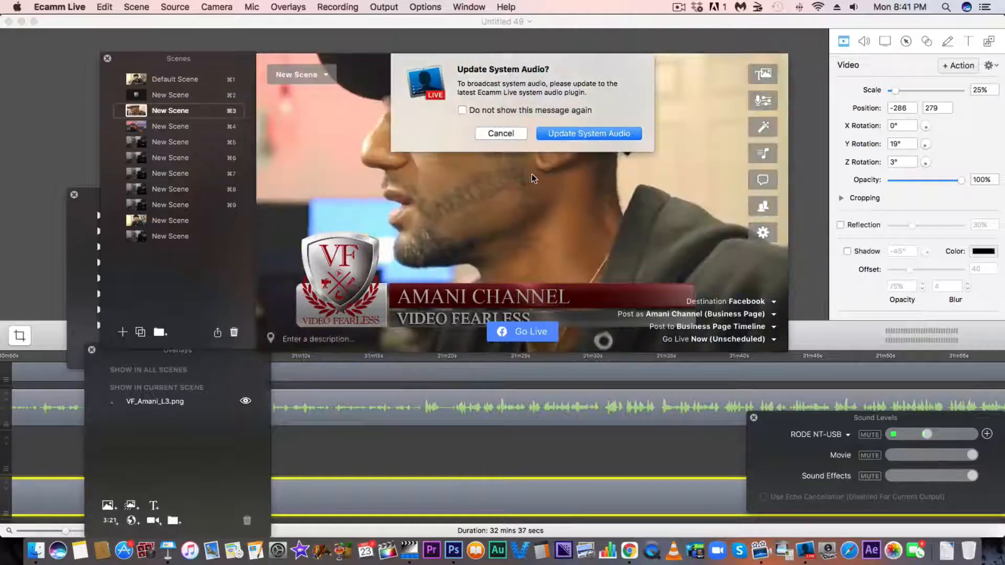
Switch to the screen sharing scene, decline the system audio update and turn off its camera picture-in-picture.
{"action": "key", "text": "super+4"}
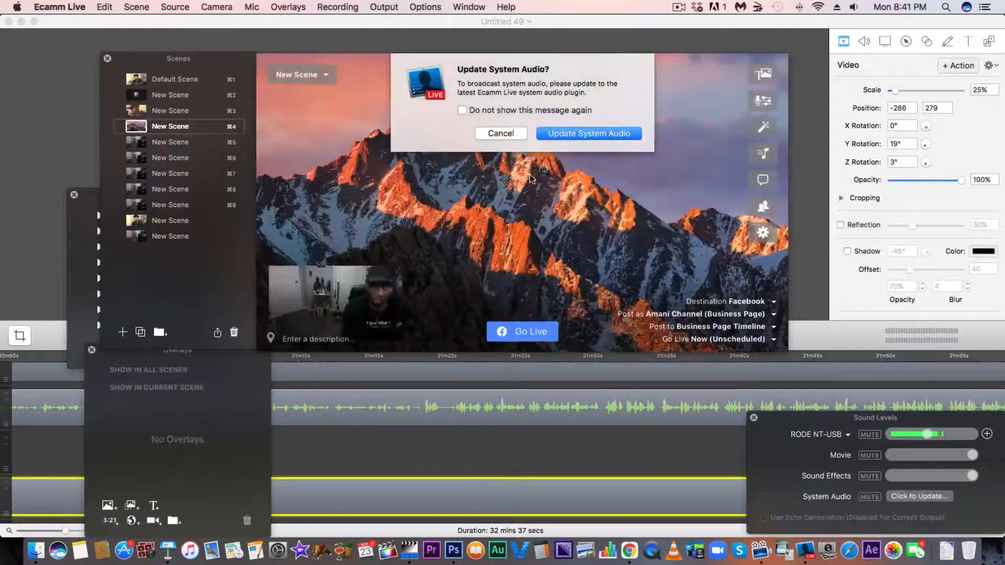
{"action": "left_click", "coordinate": [501, 133]}
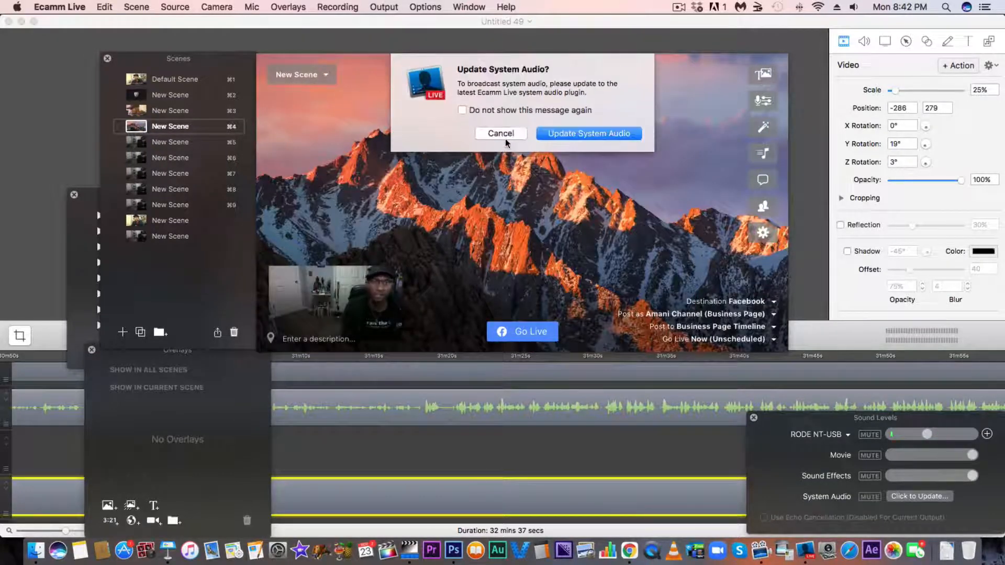
{"action": "left_click", "coordinate": [501, 134]}
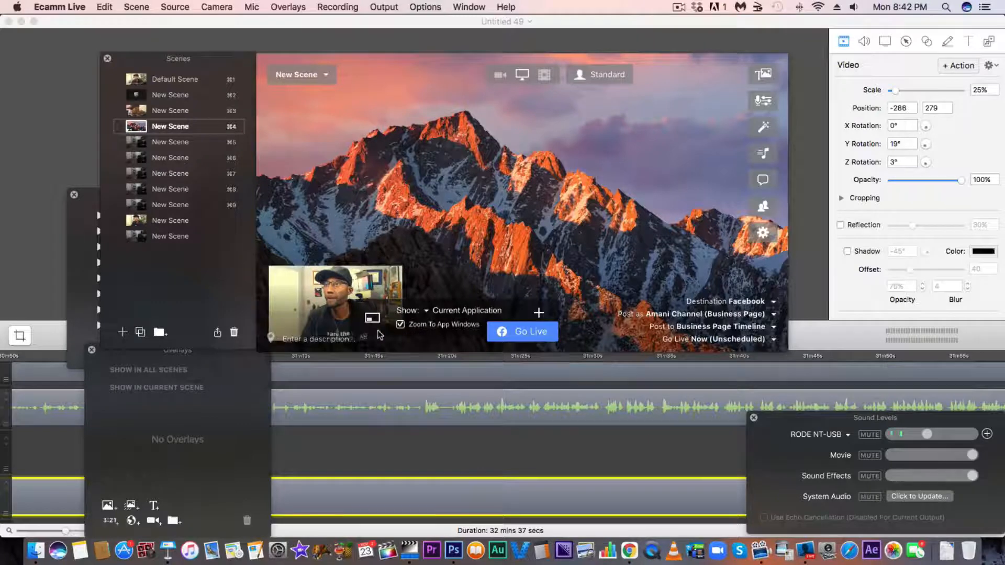
{"action": "left_click", "coordinate": [372, 318]}
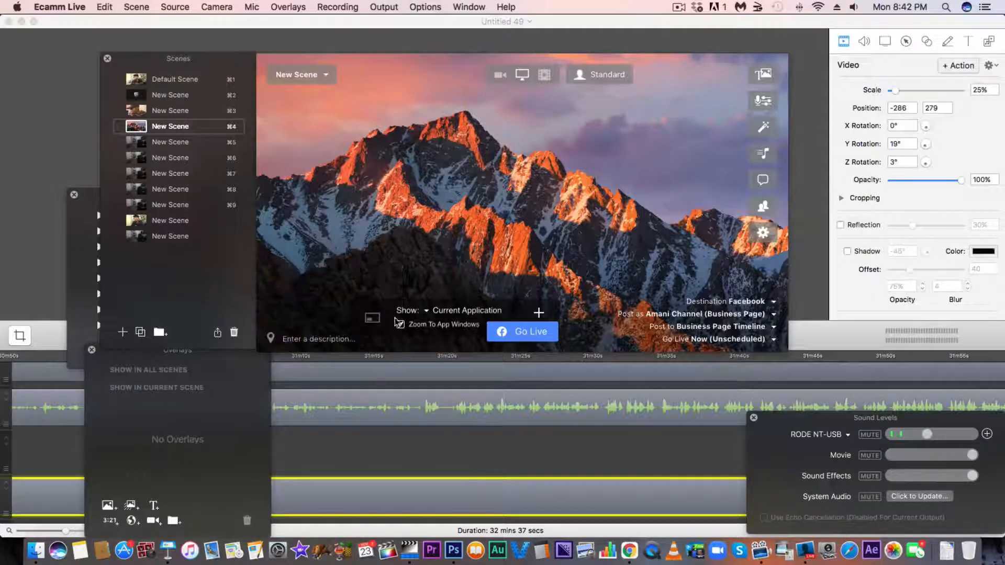
Return to the Default Scene and rename it Logitech.
{"action": "key", "text": "super+1"}
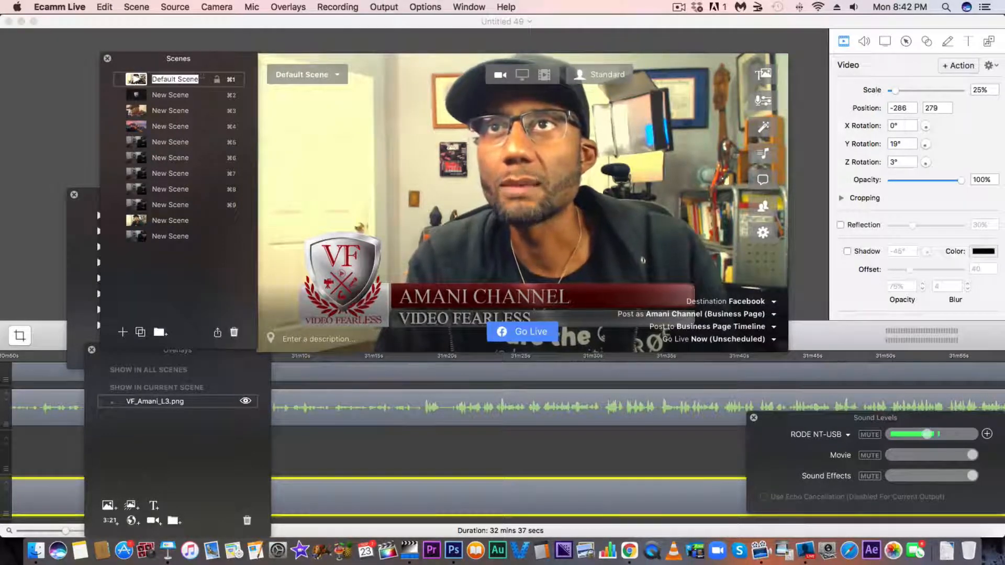
{"action": "type", "text": "Lo"}
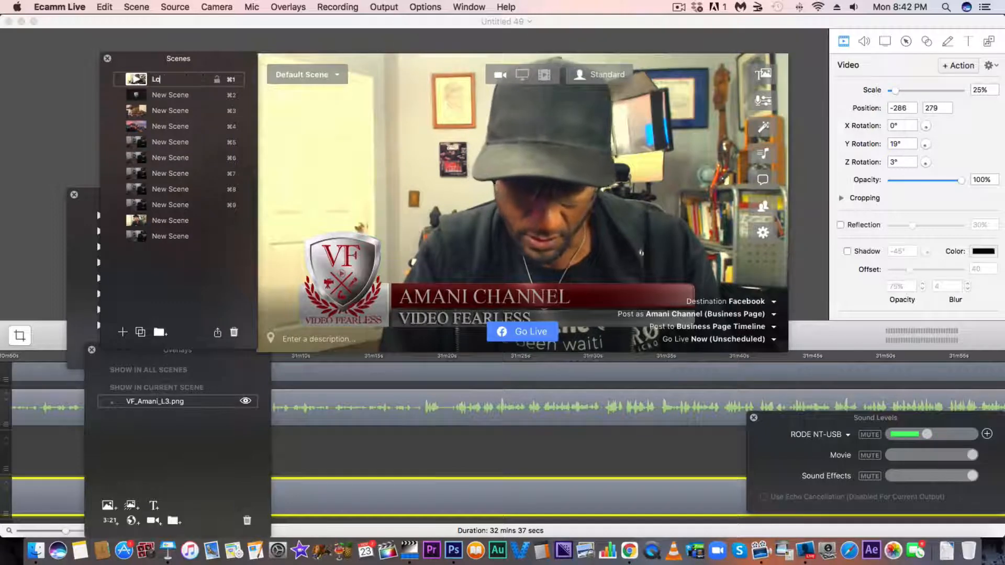
{"action": "type", "text": "gitec"}
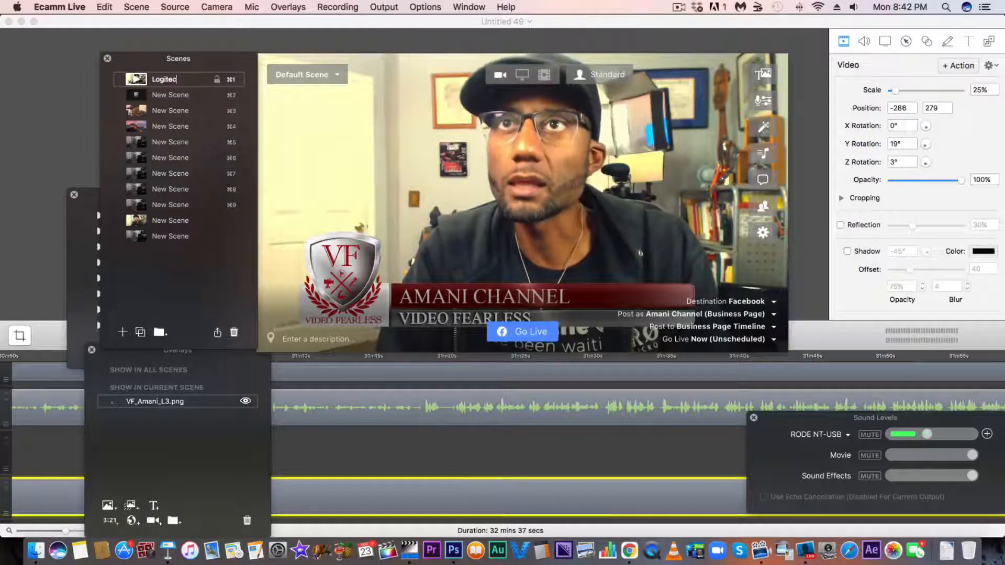
{"action": "type", "text": "h"}
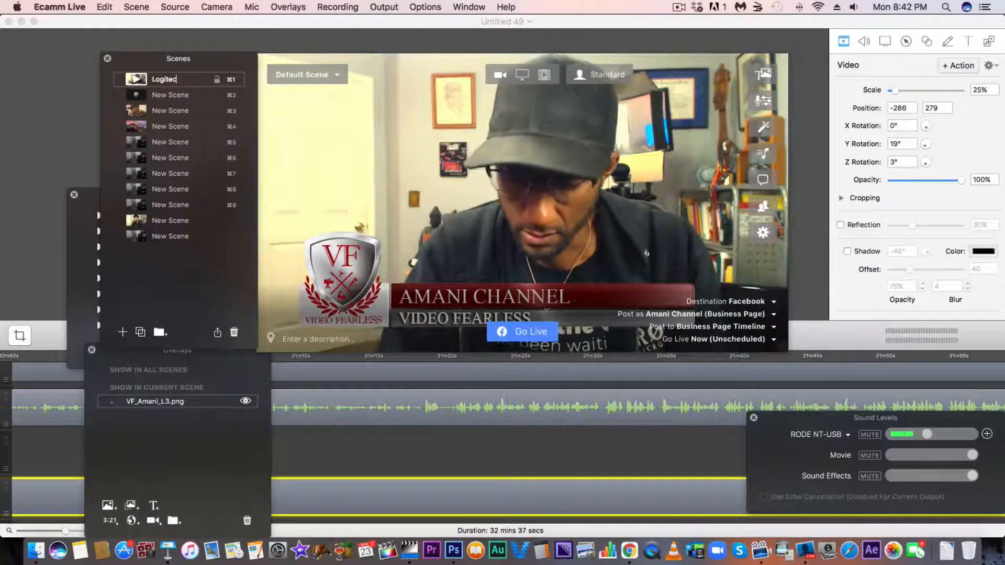
{"action": "key", "text": "BackSpace"}
{"action": "type", "text": "h"}
{"action": "key", "text": "Return"}
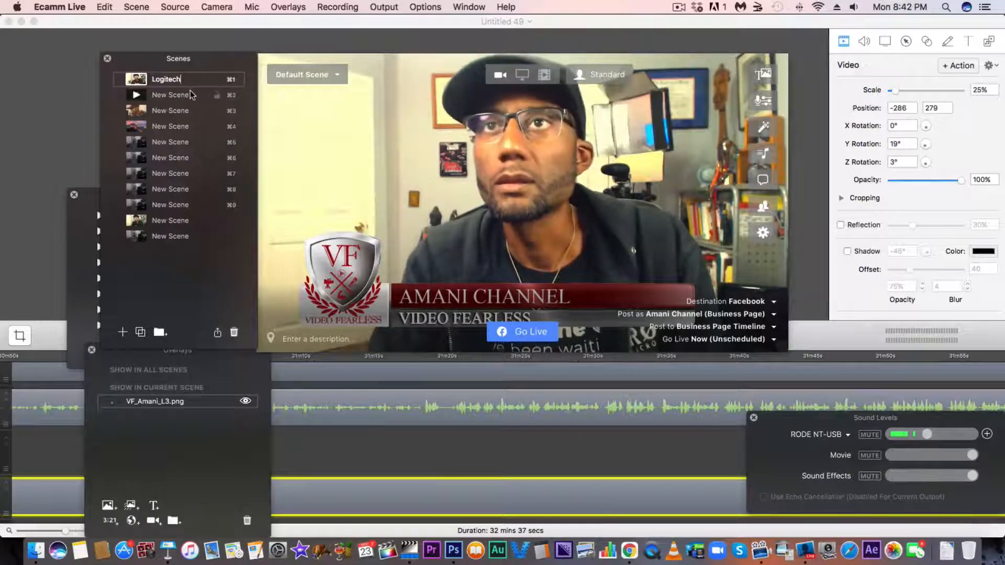
Rename the second scene, which plays the logo video, as VF Logo.
{"action": "double_click", "coordinate": [184, 96]}
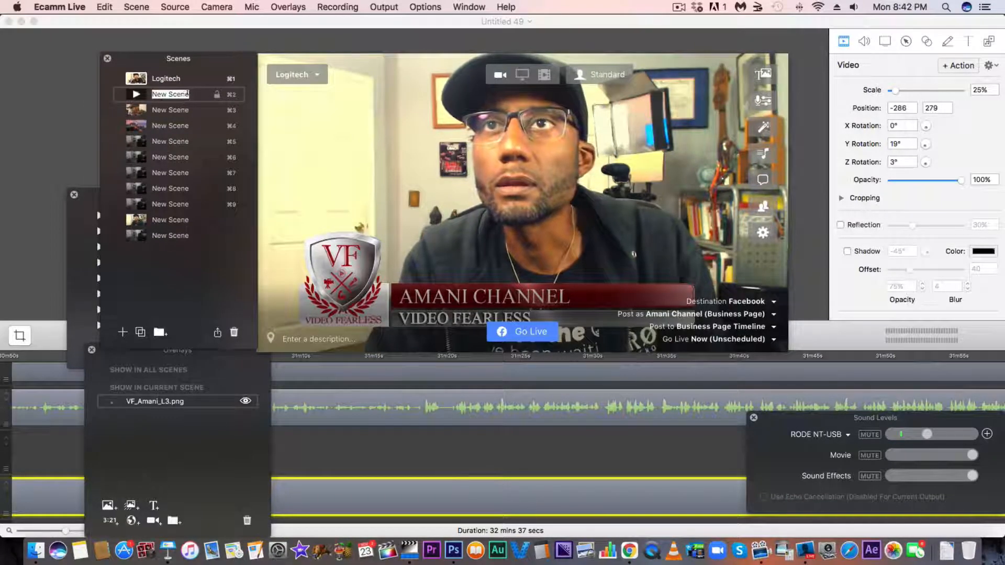
{"action": "left_click", "coordinate": [190, 99]}
{"action": "key", "text": "BackSpace"}
{"action": "key", "text": "BackSpace"}
{"action": "key", "text": "BackSpace"}
{"action": "key", "text": "BackSpace"}
{"action": "key", "text": "BackSpace"}
{"action": "key", "text": "BackSpace"}
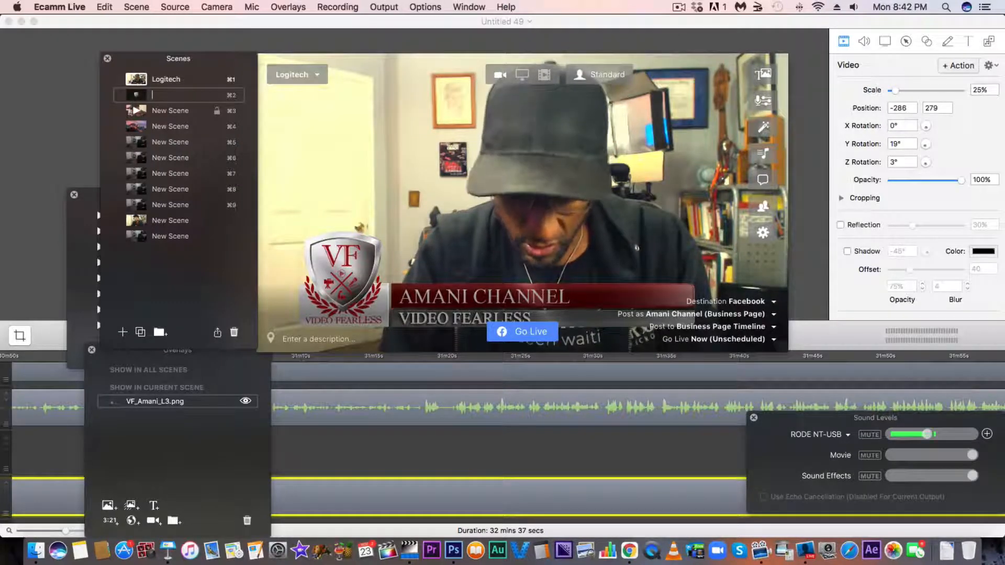
{"action": "key", "text": "Return"}
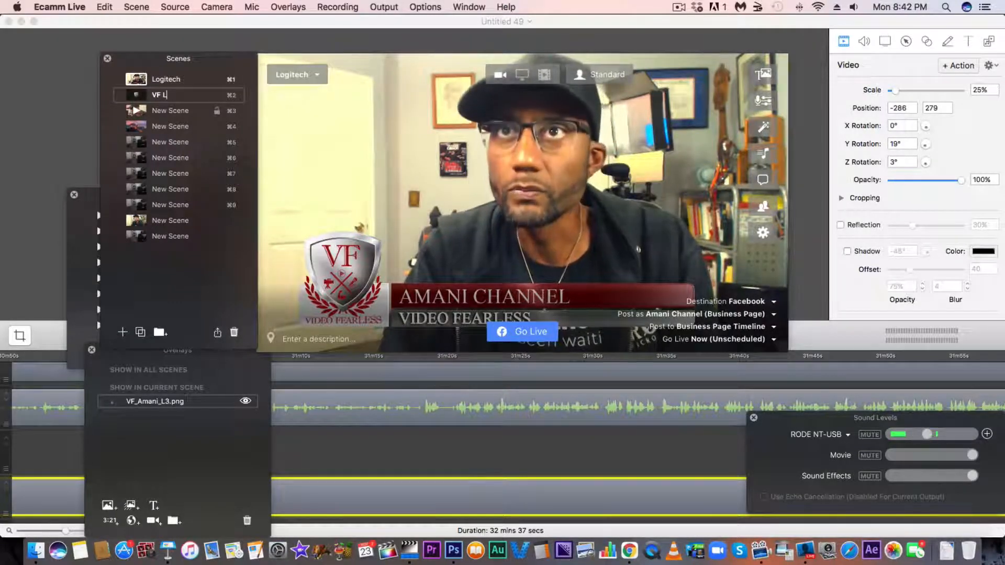
{"action": "type", "text": "ogo"}
{"action": "key", "text": "Return"}
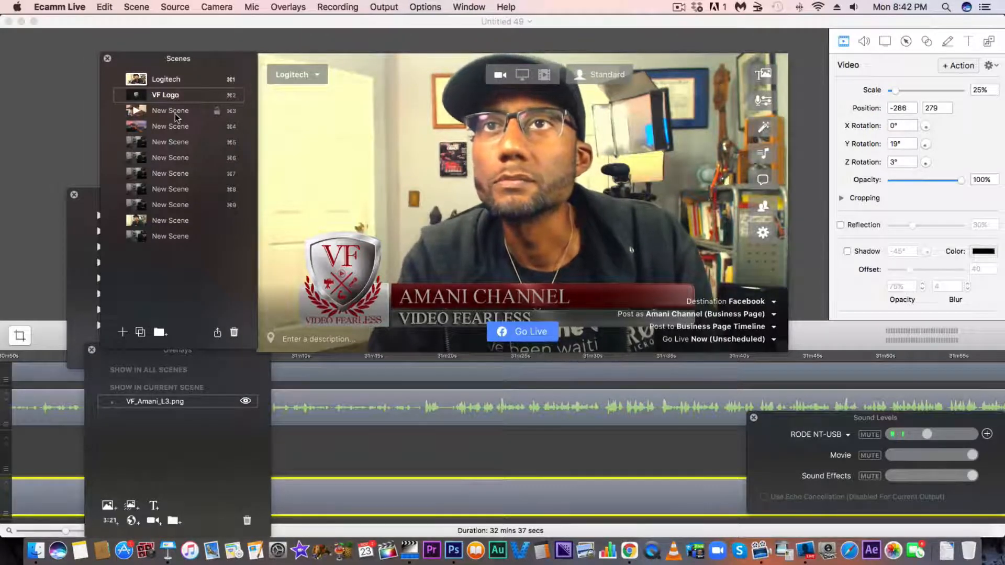
Rename the third scene, which uses the Canon camera, as 7D.
{"action": "left_click", "coordinate": [175, 114]}
{"action": "double_click", "coordinate": [172, 111]}
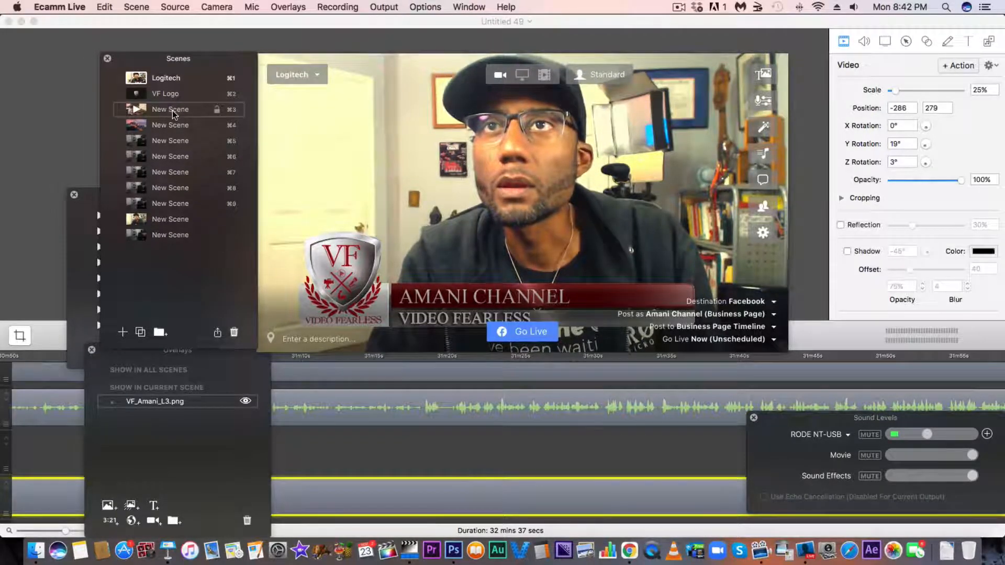
{"action": "type", "text": "New"}
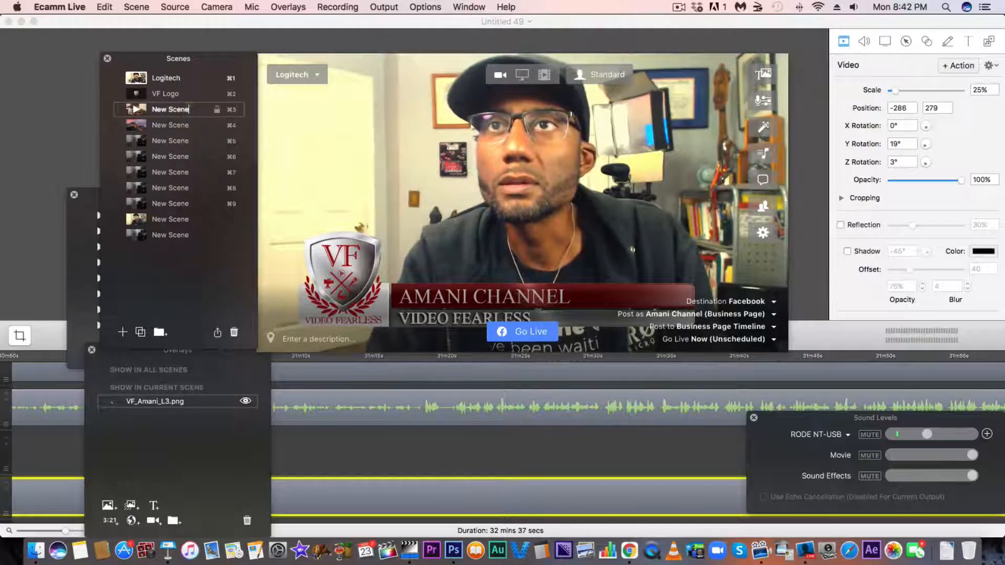
{"action": "key", "text": "BackSpace"}
{"action": "key", "text": "BackSpace"}
{"action": "key", "text": "BackSpace"}
{"action": "key", "text": "BackSpace"}
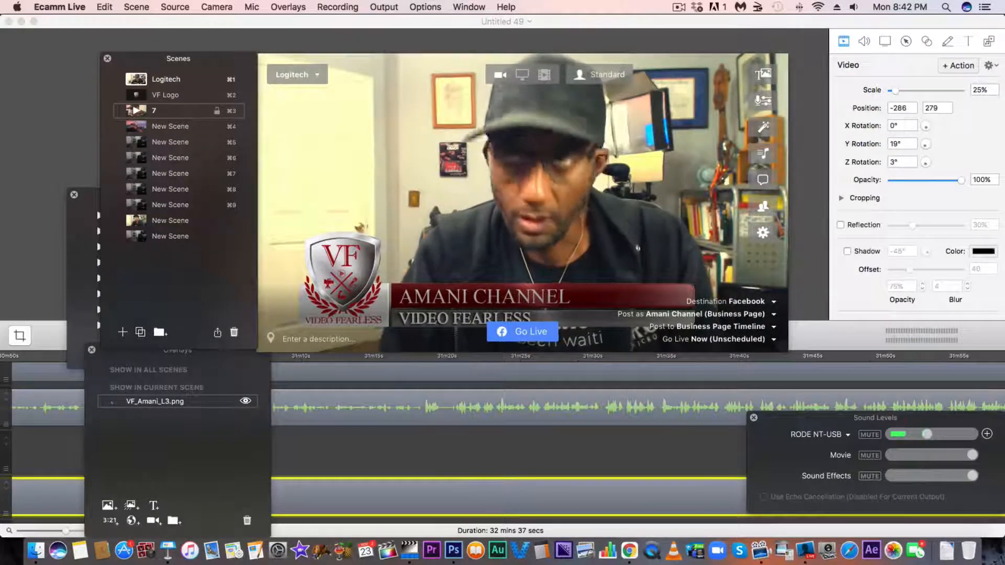
Rename the fourth scene, which shares the screen, as Desktop.
{"action": "left_click", "coordinate": [176, 129]}
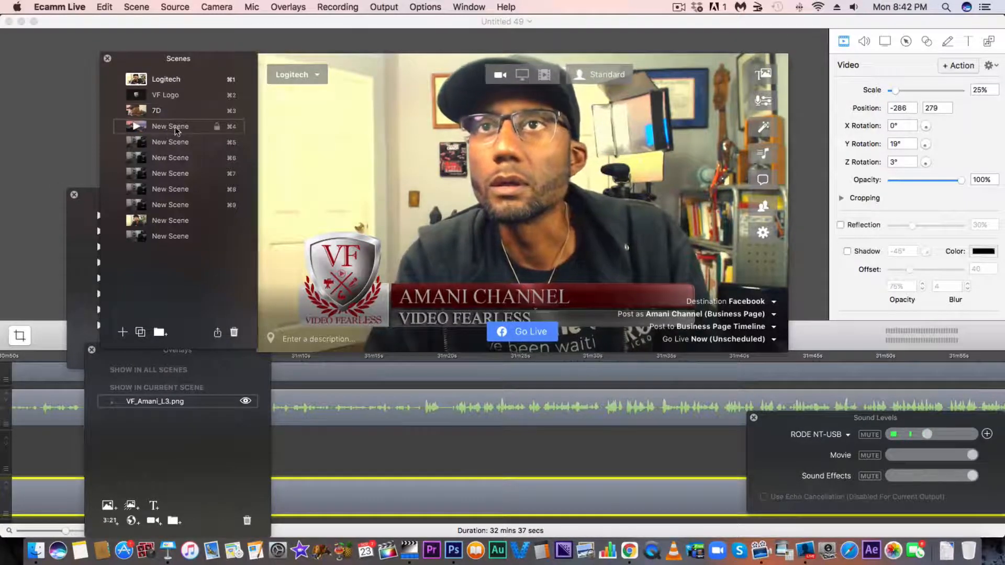
{"action": "left_click", "coordinate": [176, 129]}
{"action": "left_click", "coordinate": [189, 128]}
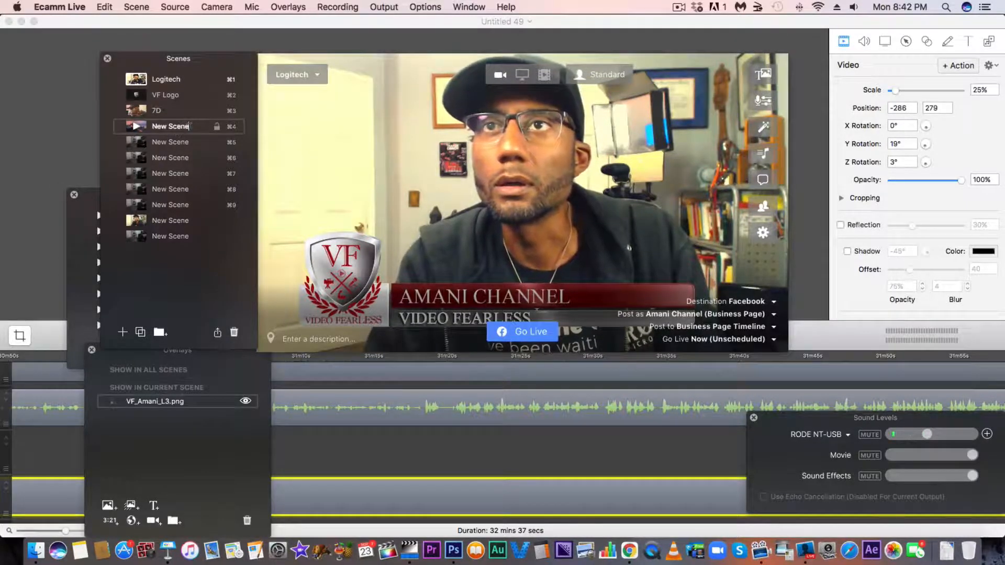
{"action": "key", "text": "BackSpace"}
{"action": "key", "text": "BackSpace"}
{"action": "key", "text": "BackSpace"}
{"action": "key", "text": "BackSpace"}
{"action": "key", "text": "BackSpace"}
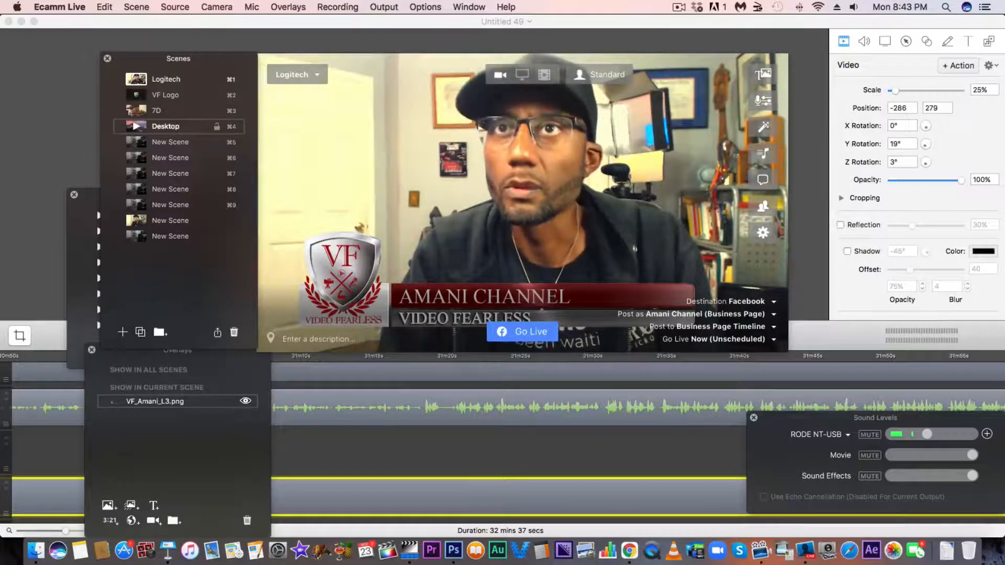
{"action": "scroll", "coordinate": [178, 129], "scroll_direction": "down", "scroll_amount": 1}
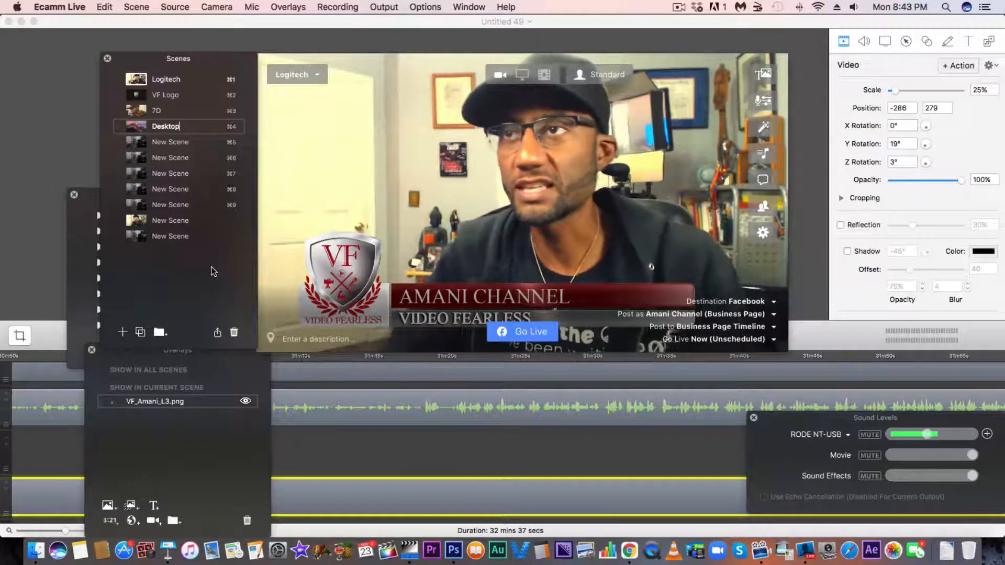
Switch back and forth between the 7D and Logitech scenes to compare the cameras, ending on Logitech.
{"action": "mouse_move", "coordinate": [385, 289]}
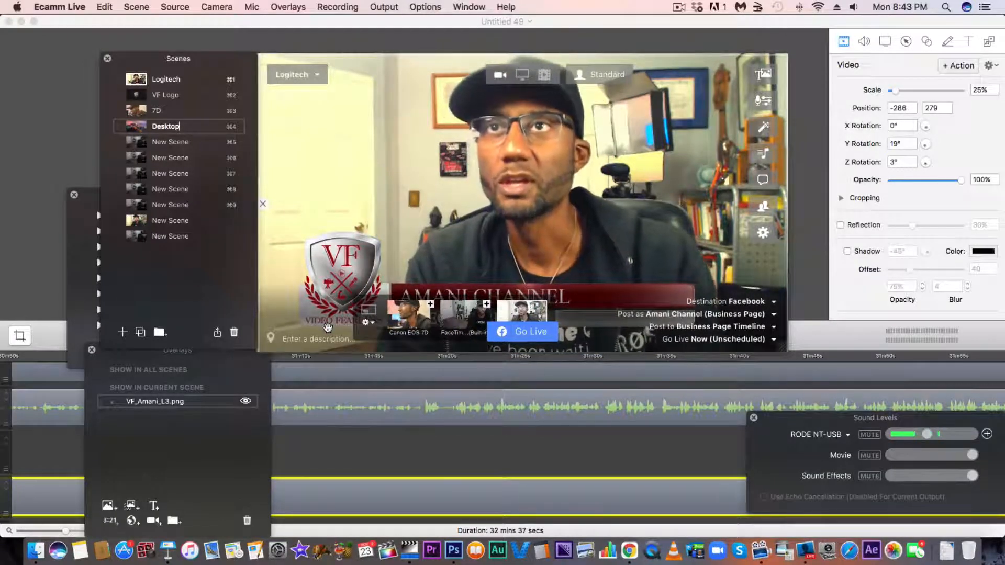
{"action": "key", "text": "super+3"}
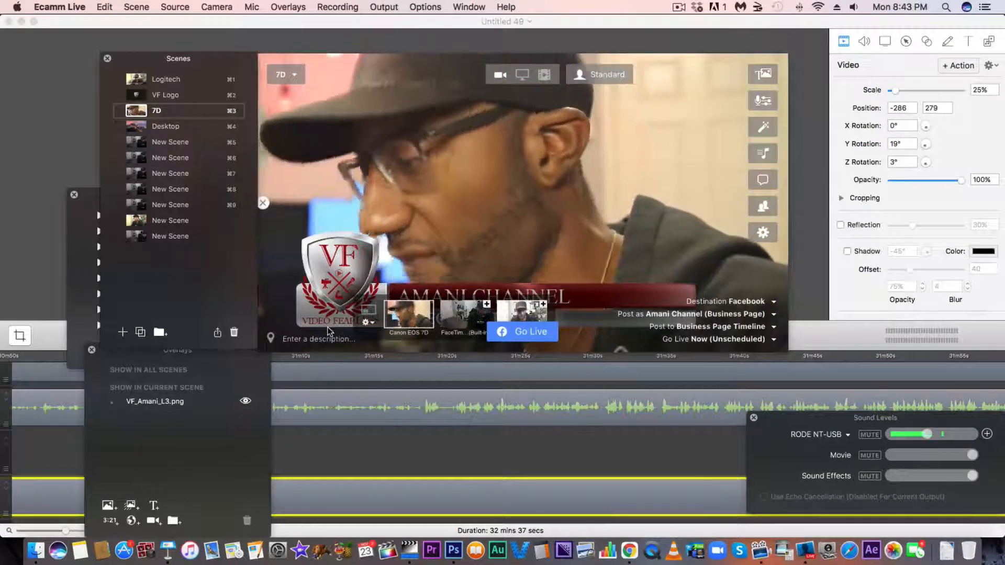
{"action": "key", "text": "super+1"}
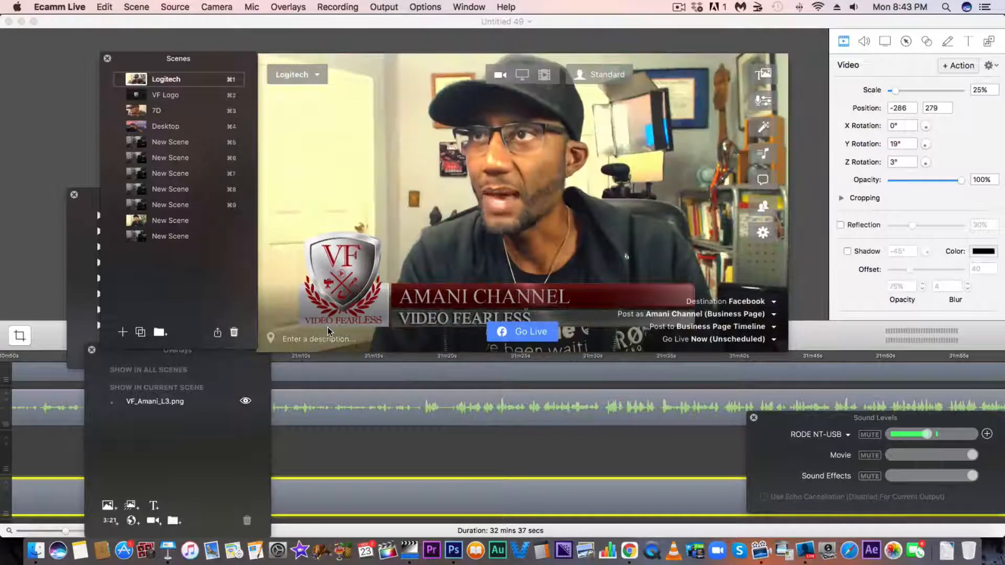
{"action": "key", "text": "super+3"}
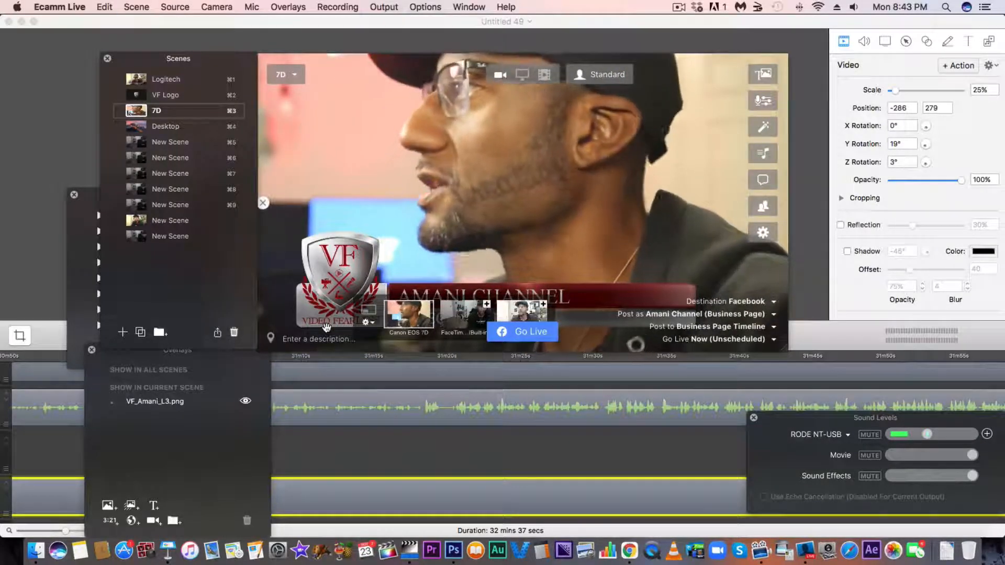
{"action": "key", "text": "super+1"}
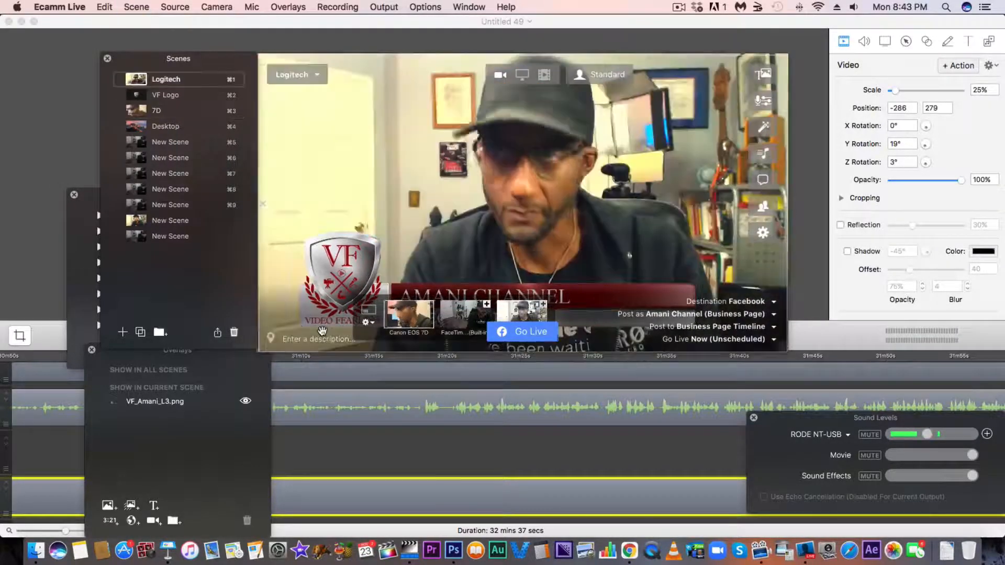